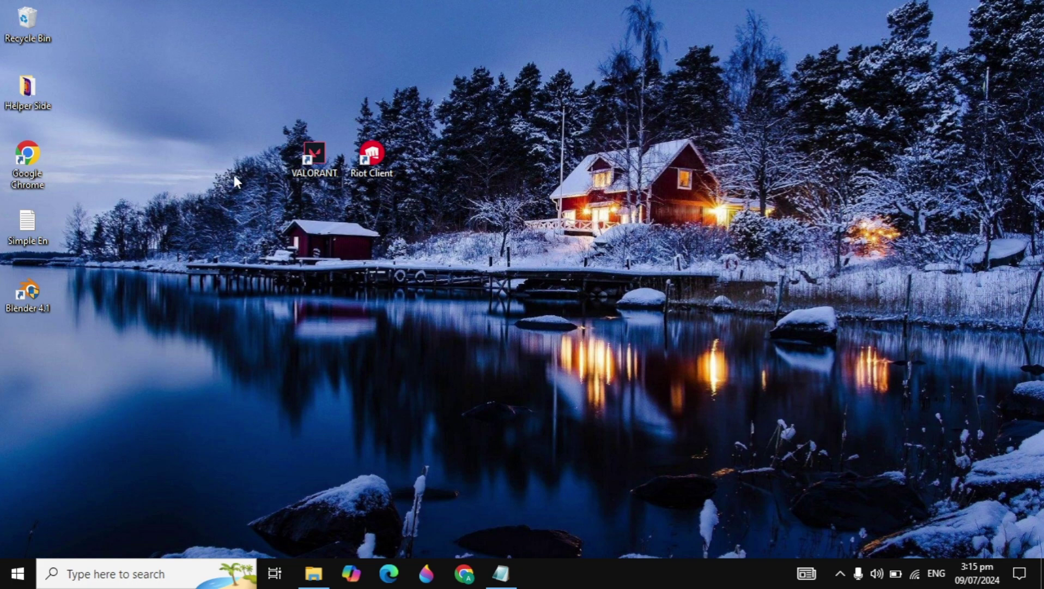
- Set the VALORANT desktop shortcut's compatibility to disable full-screen optimisations and run as an administrator, and apply the changes
{"action": "right_click", "coordinate": [318, 158]}
{"action": "left_click", "coordinate": [363, 545]}
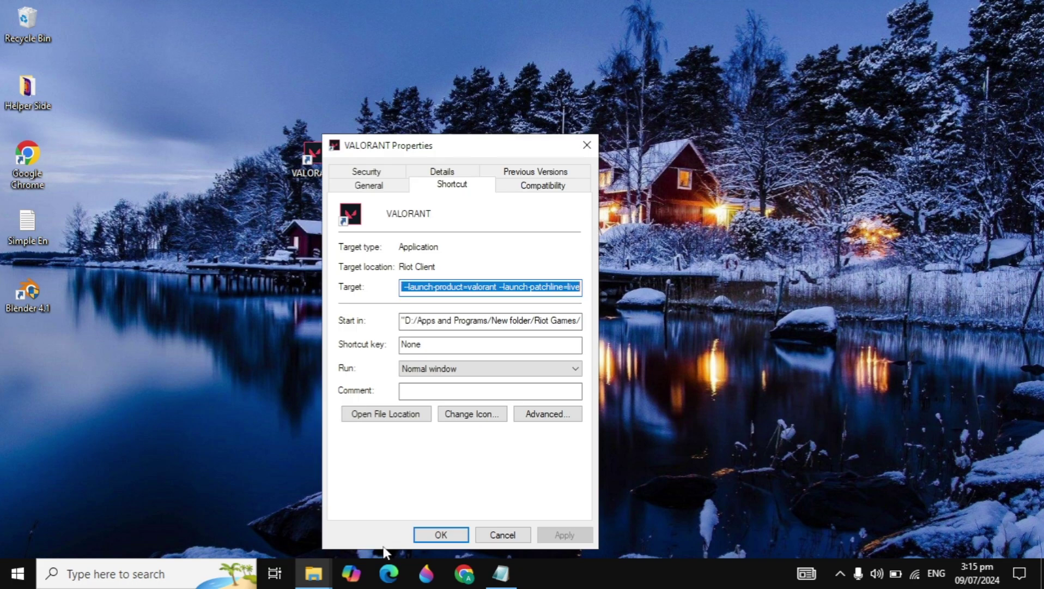
{"action": "left_click", "coordinate": [559, 192]}
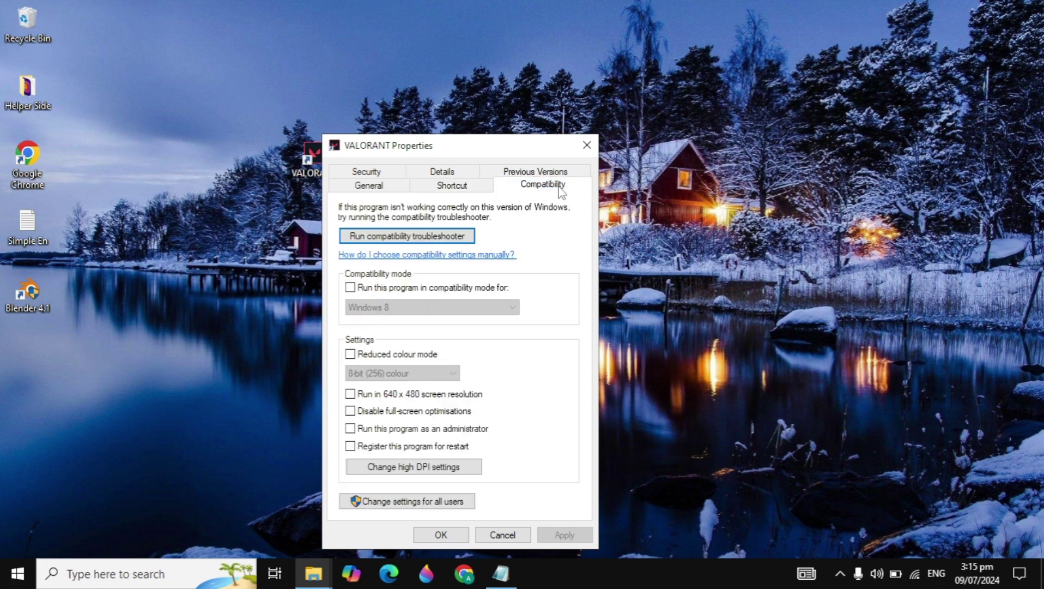
{"action": "left_click_drag", "start_coordinate": [488, 149], "coordinate": [476, 69]}
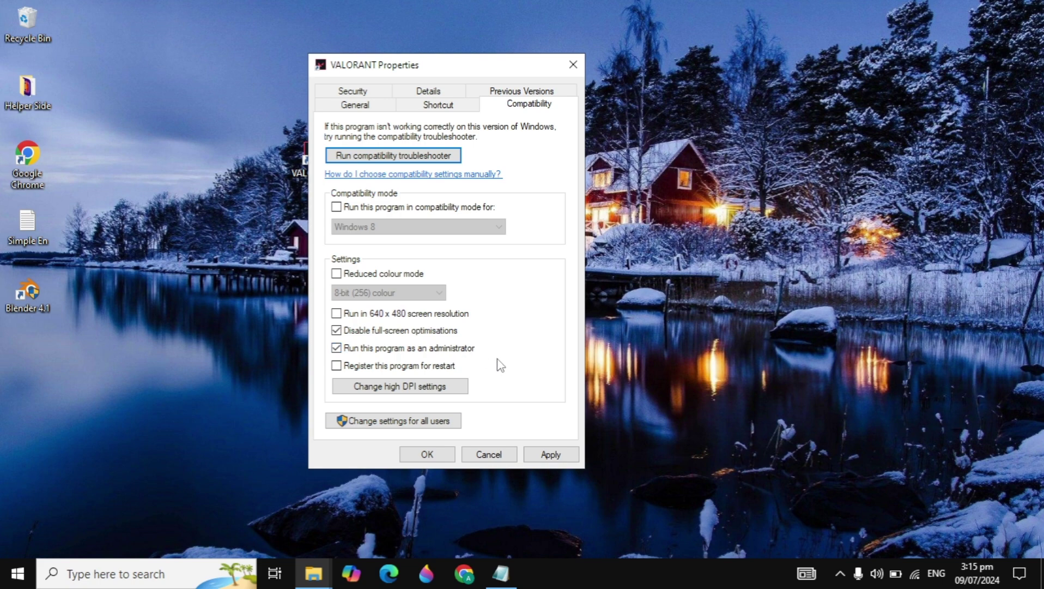
{"action": "left_click", "coordinate": [551, 455]}
{"action": "left_click", "coordinate": [445, 459]}
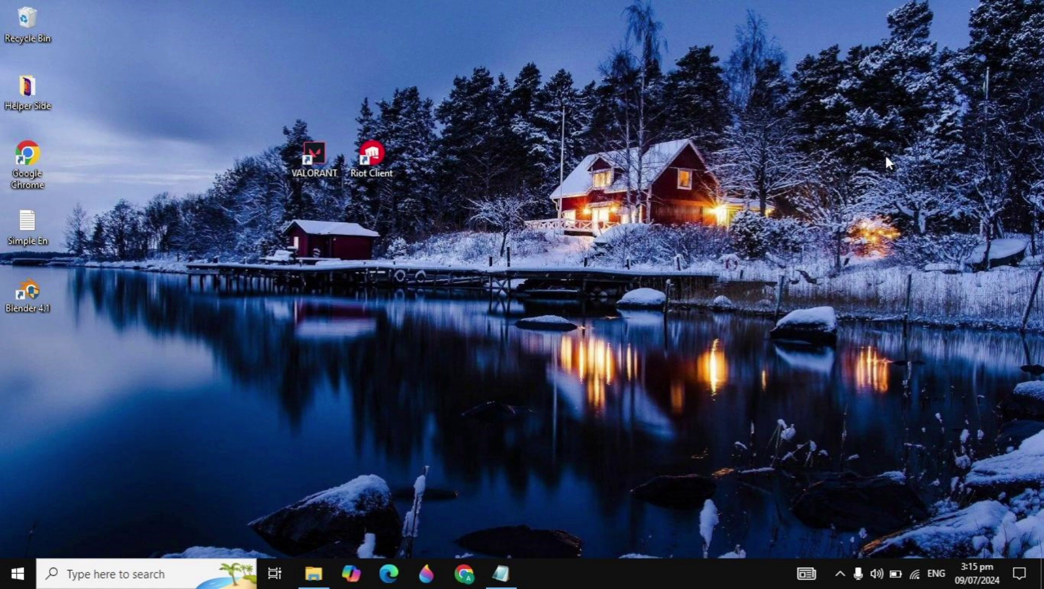
- Open the local application data folder by running %localappdata%, and maximise its window
{"action": "left_click", "coordinate": [155, 582]}
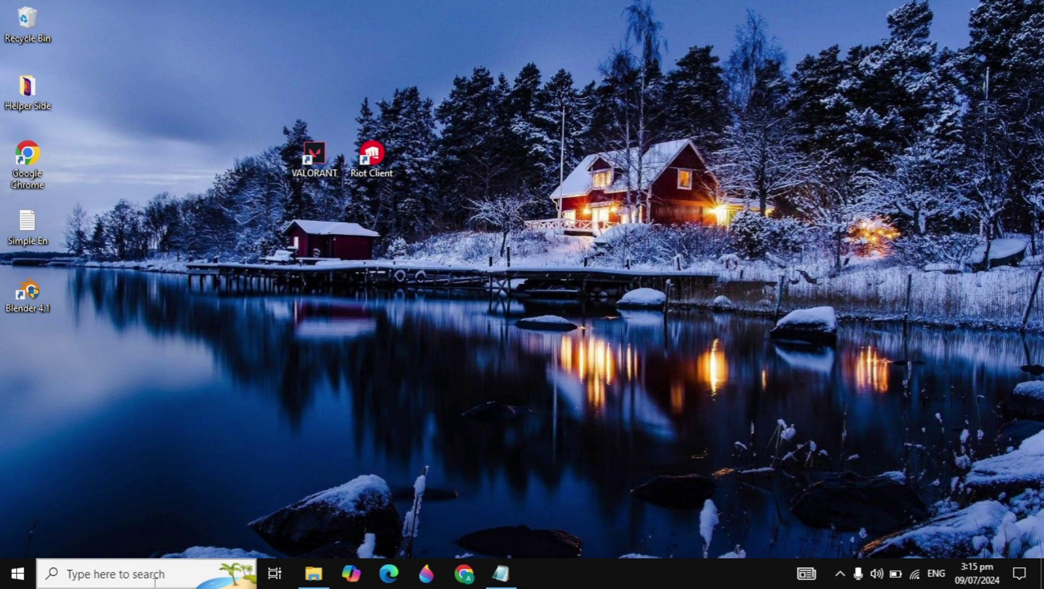
{"action": "type", "text": "run"}
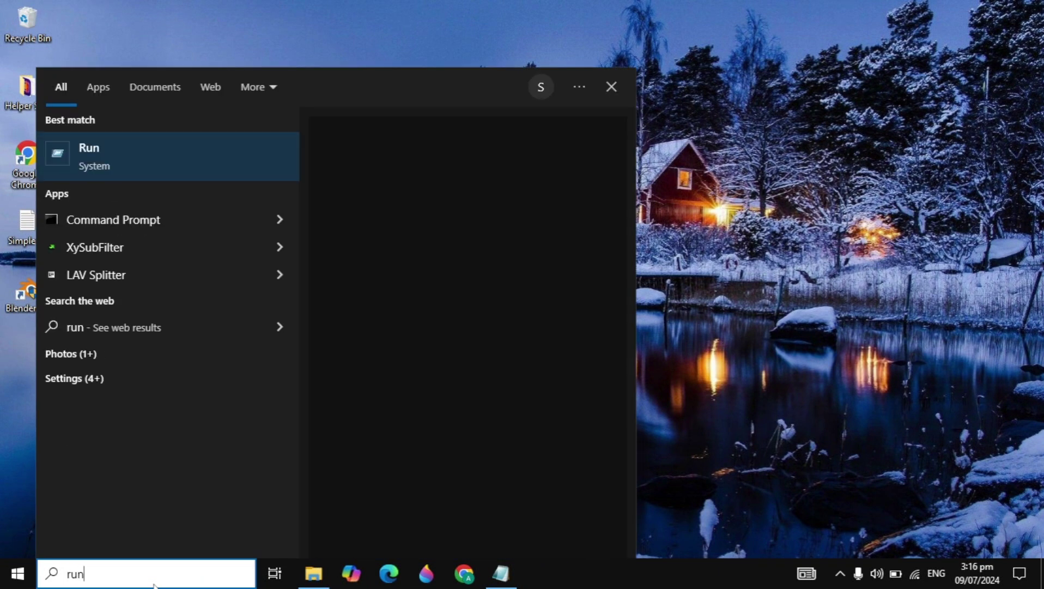
{"action": "key", "text": "Return"}
{"action": "key", "text": "BackSpace"}
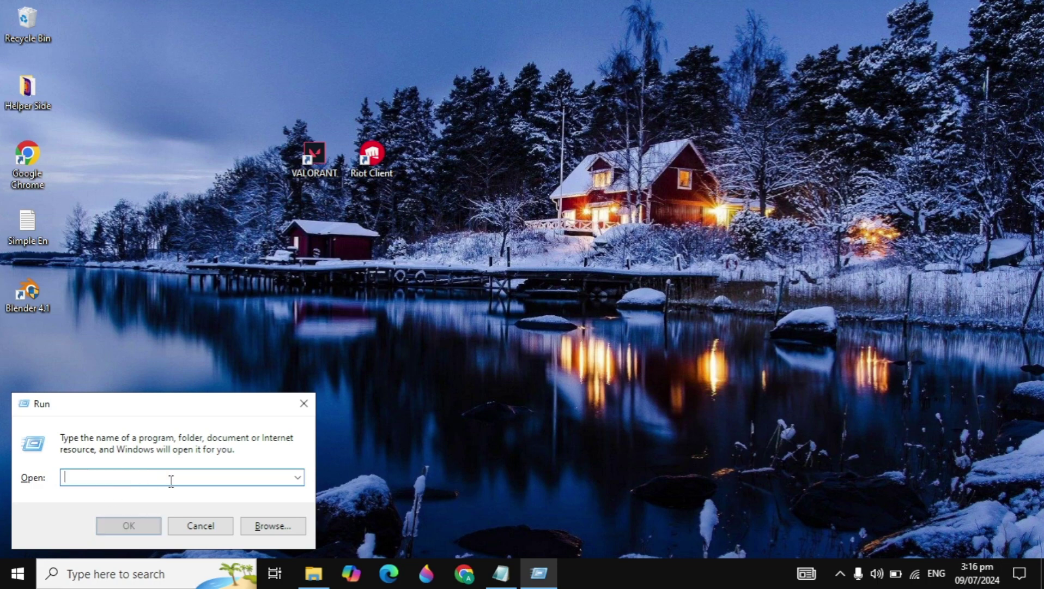
{"action": "type", "text": "%localappdat"}
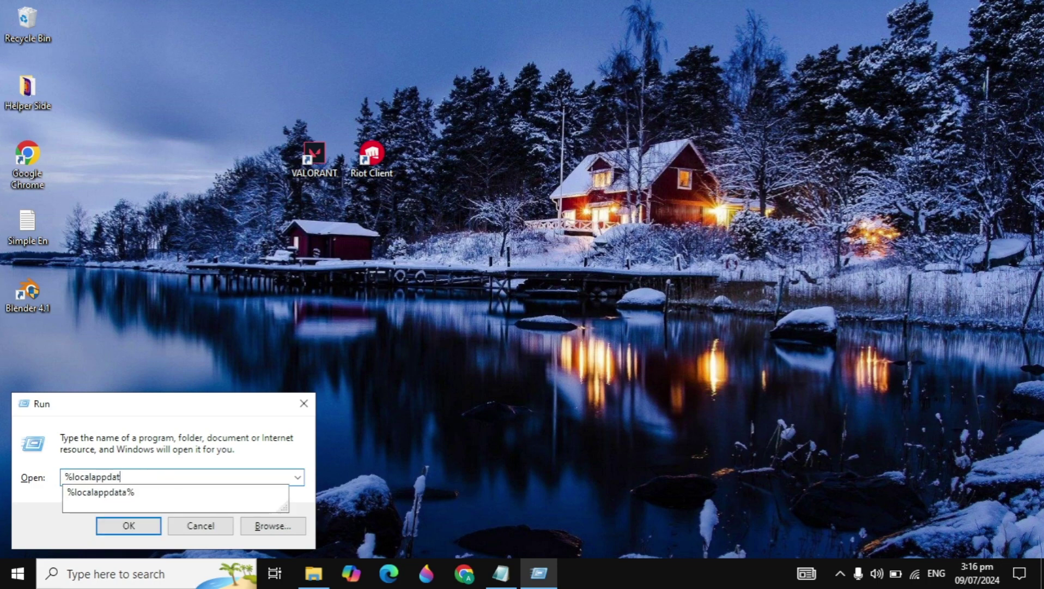
{"action": "type", "text": "a%"}
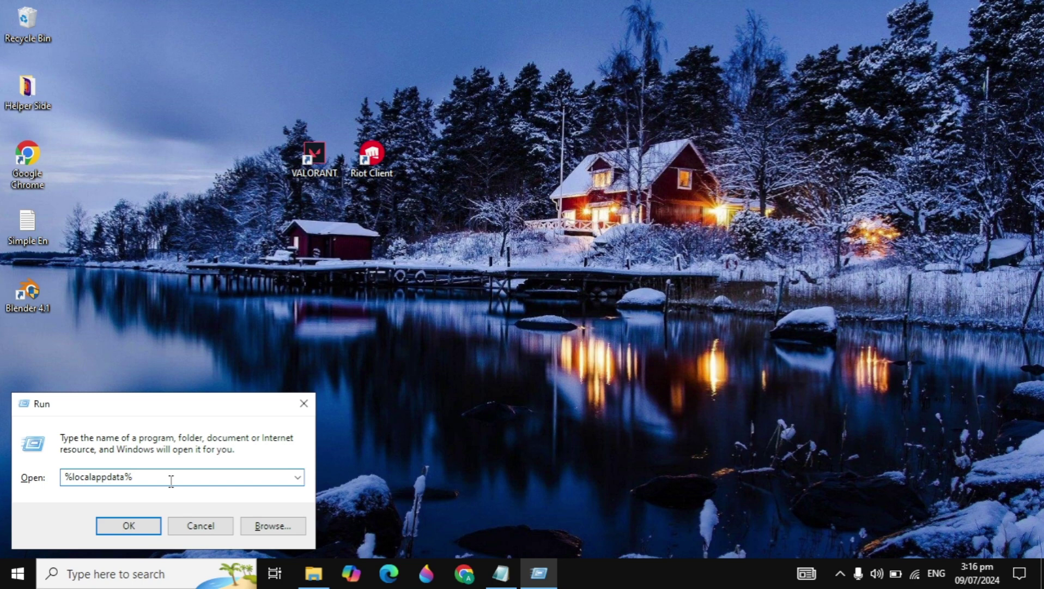
{"action": "key", "text": "Return"}
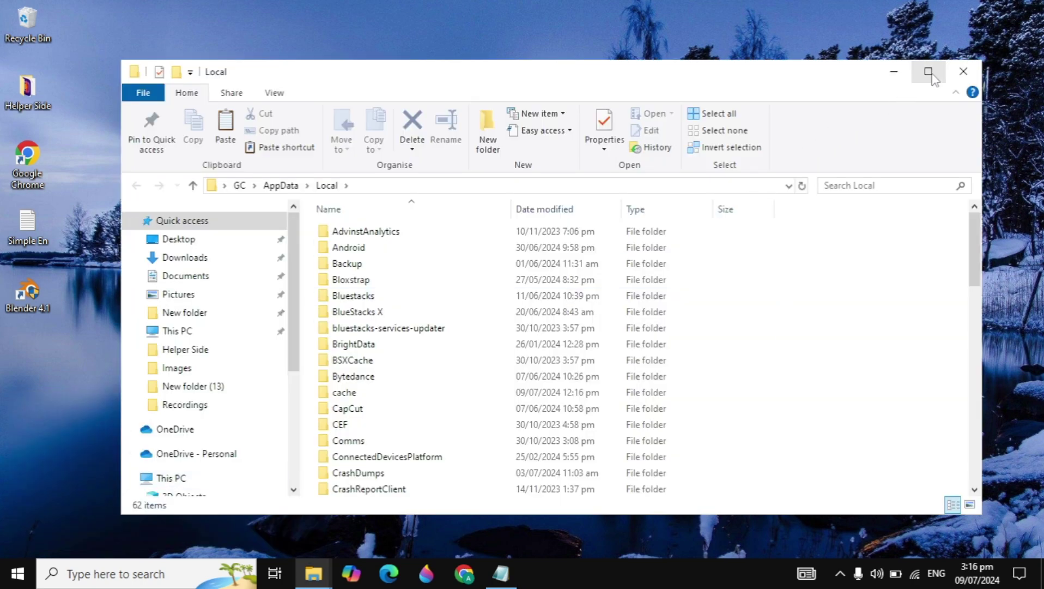
{"action": "left_click", "coordinate": [929, 71]}
- Delete the VALORANT folder from the AppData Local folder
{"action": "left_click", "coordinate": [465, 261]}
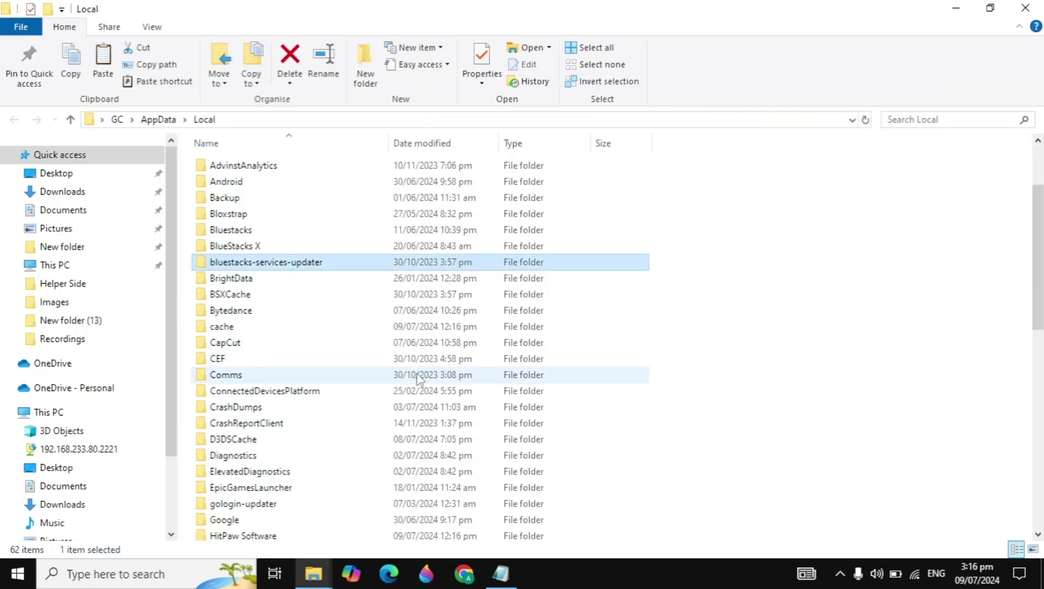
{"action": "scroll", "coordinate": [417, 377], "scroll_direction": "down", "scroll_amount": 11}
{"action": "left_click", "coordinate": [418, 373]}
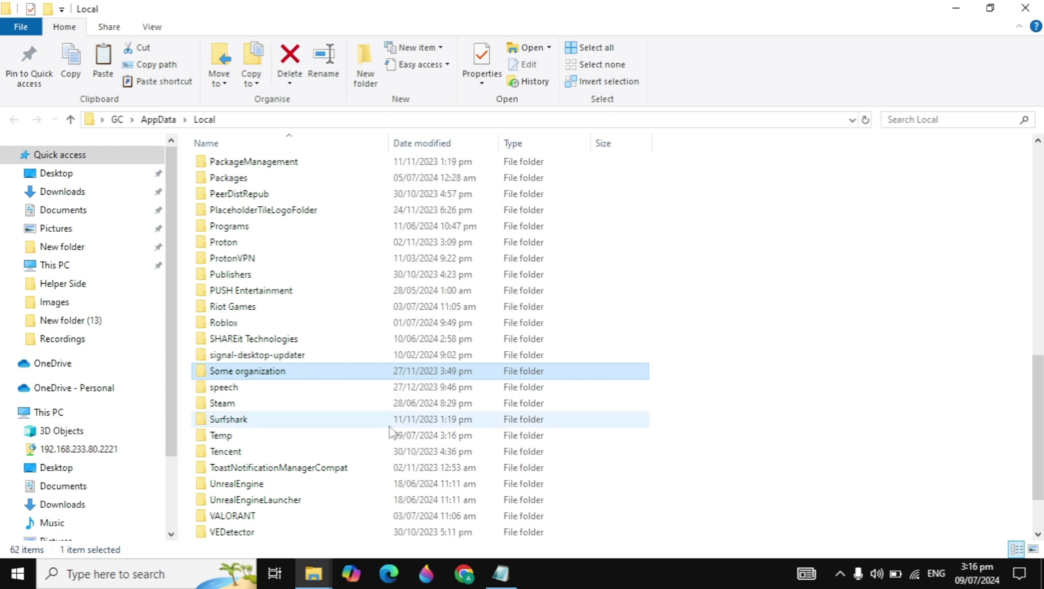
{"action": "scroll", "coordinate": [390, 433], "scroll_direction": "down", "scroll_amount": 2}
{"action": "left_click", "coordinate": [296, 454]}
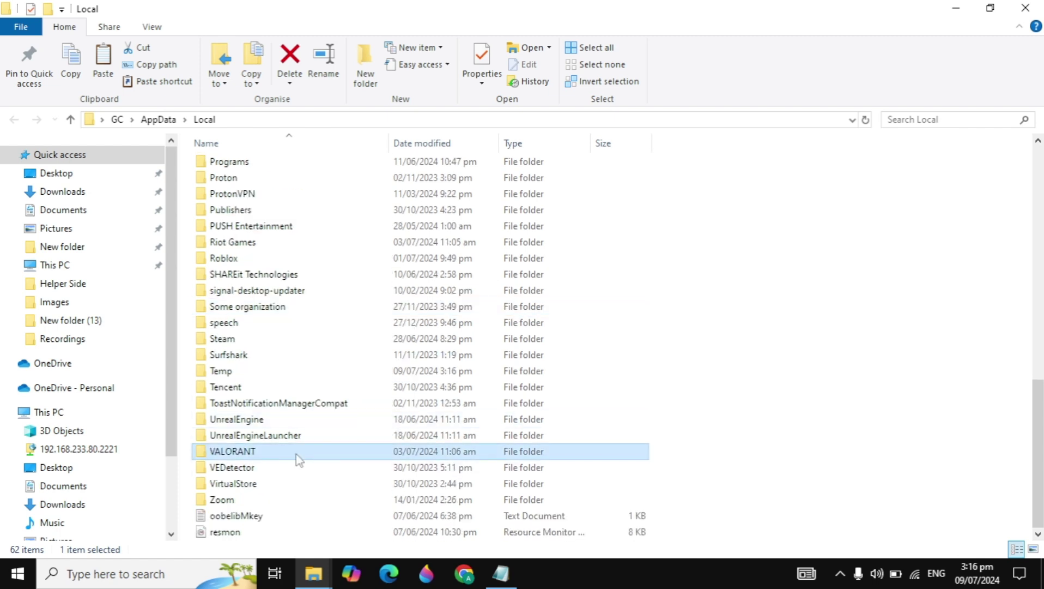
{"action": "right_click", "coordinate": [297, 457]}
{"action": "left_click", "coordinate": [349, 505]}
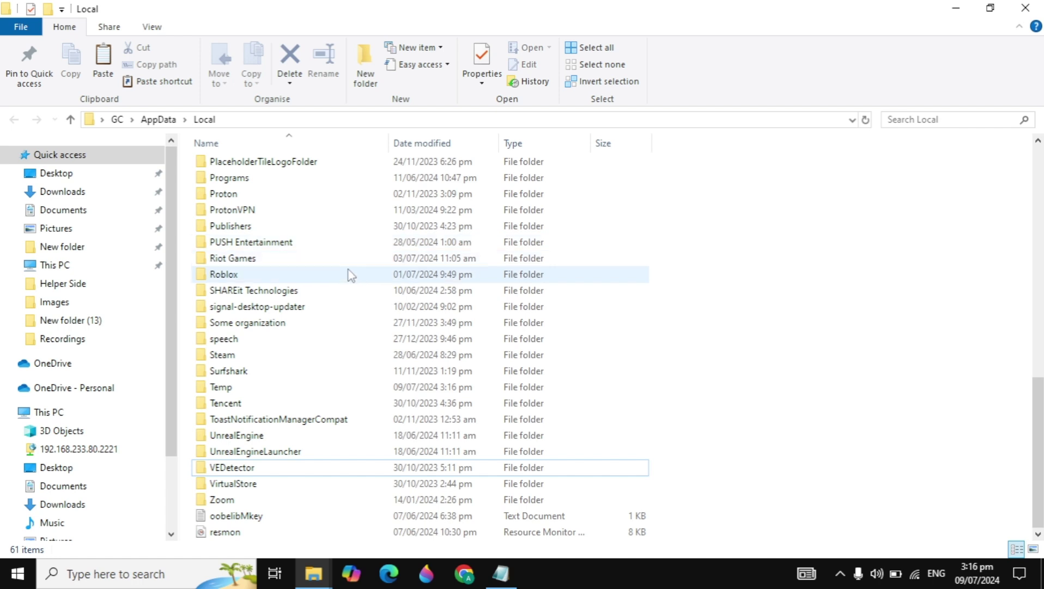
- Delete the VALORANT folder inside the Riot Games folder in AppData Local, and close the window
{"action": "left_click", "coordinate": [333, 263]}
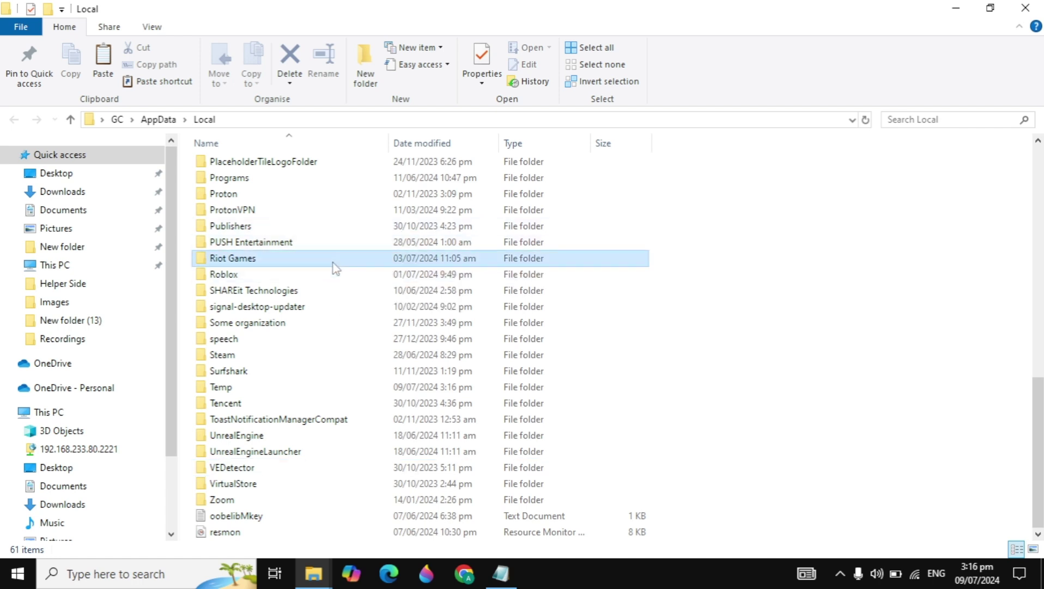
{"action": "double_click", "coordinate": [316, 262]}
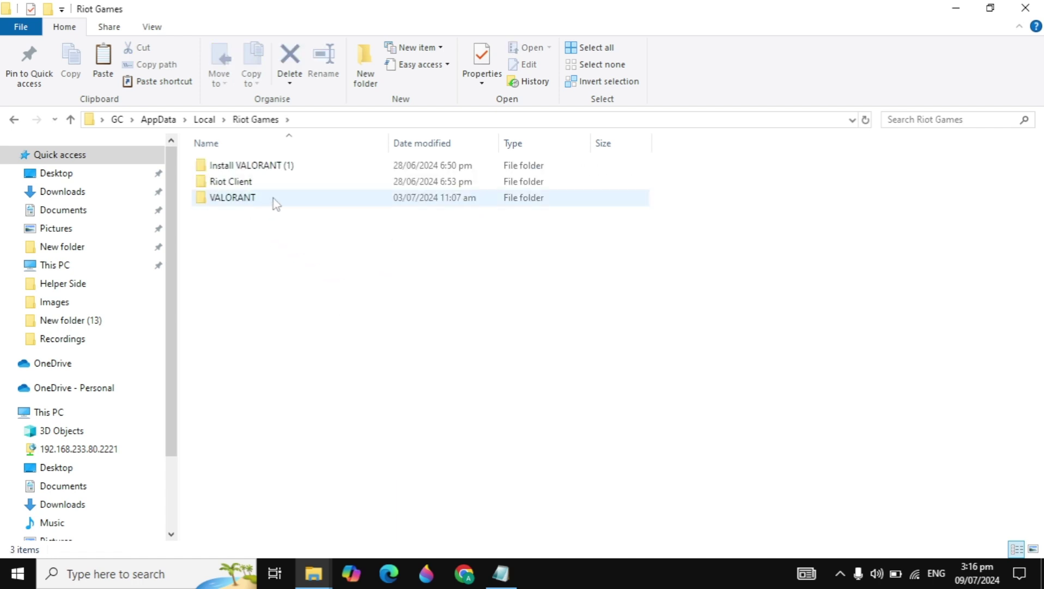
{"action": "left_click", "coordinate": [276, 203]}
{"action": "right_click", "coordinate": [265, 203]}
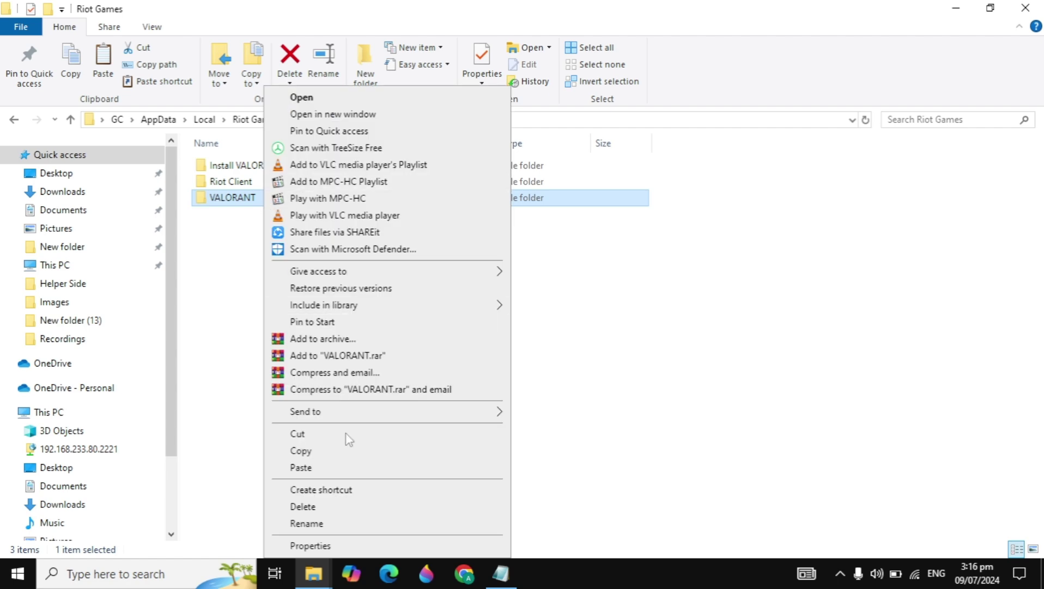
{"action": "left_click", "coordinate": [357, 507]}
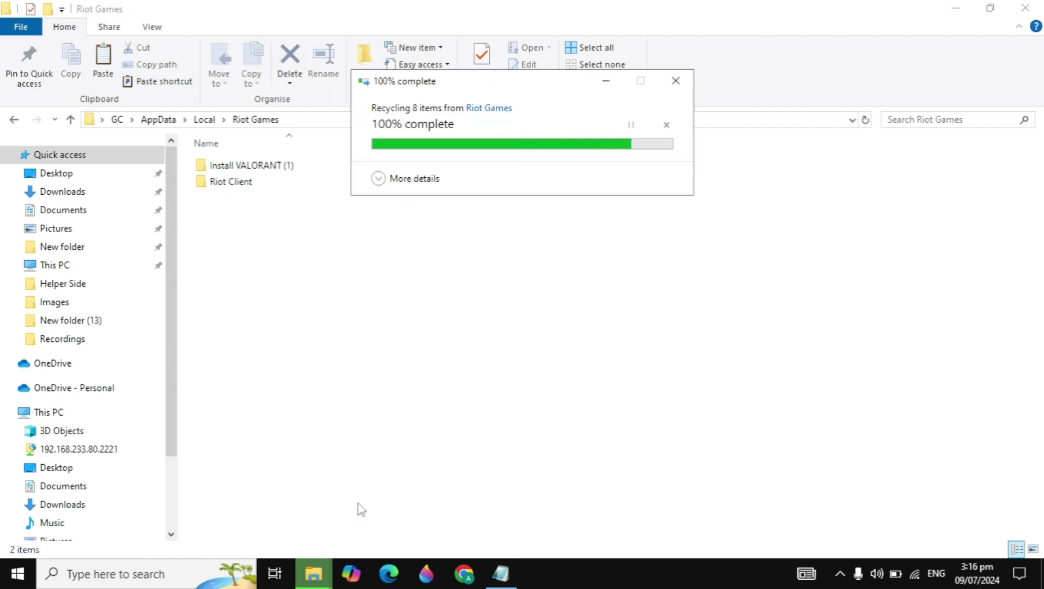
{"action": "left_click", "coordinate": [1026, 7]}
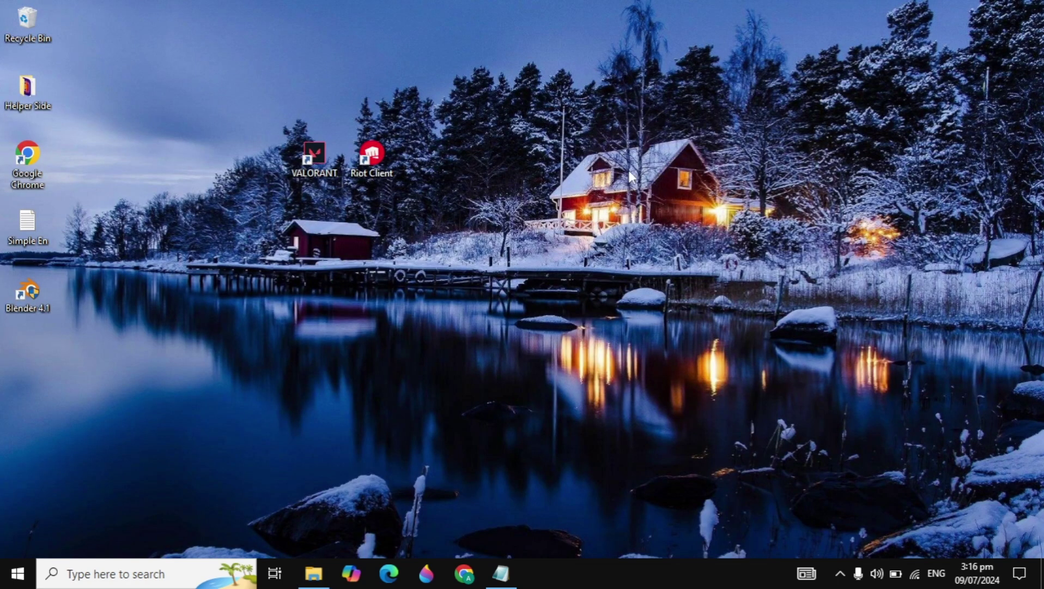
- Open the VALORANT shortcut's file location and go to the live folder under Riot Games, VALORANT
{"action": "right_click", "coordinate": [321, 168]}
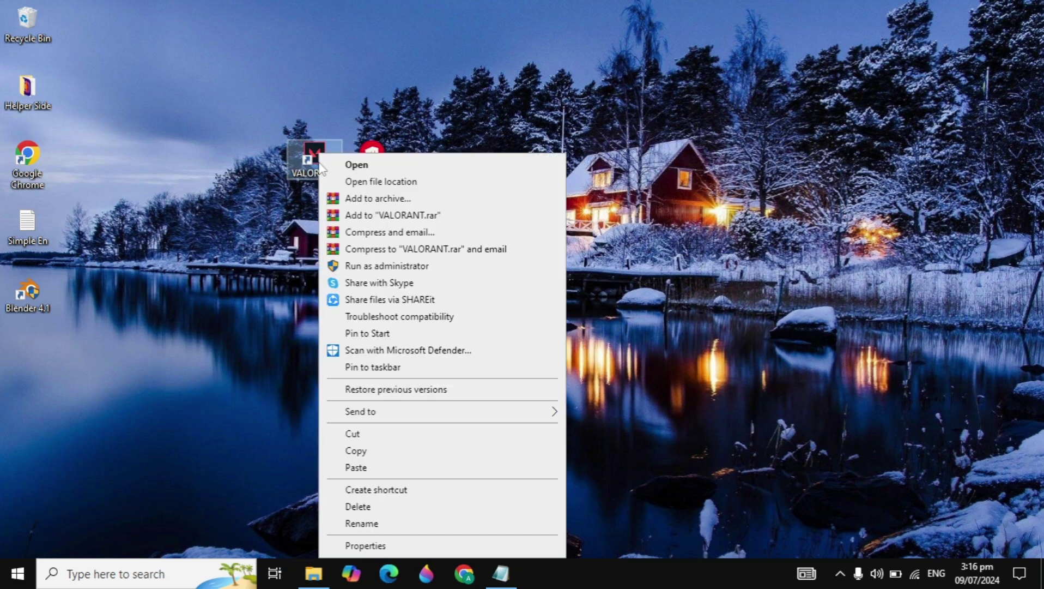
{"action": "left_click", "coordinate": [466, 183]}
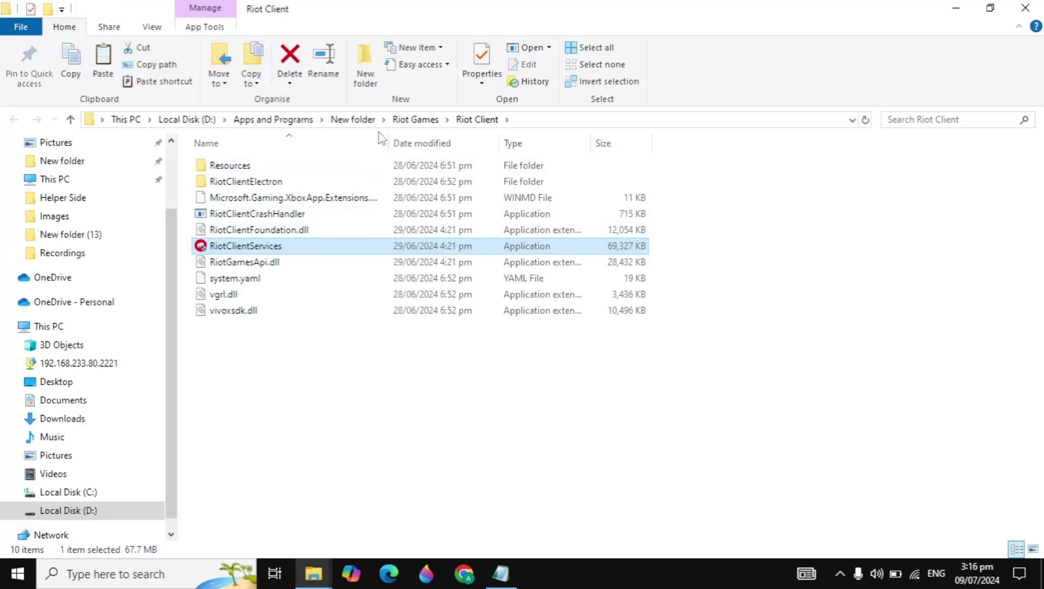
{"action": "left_click", "coordinate": [417, 125]}
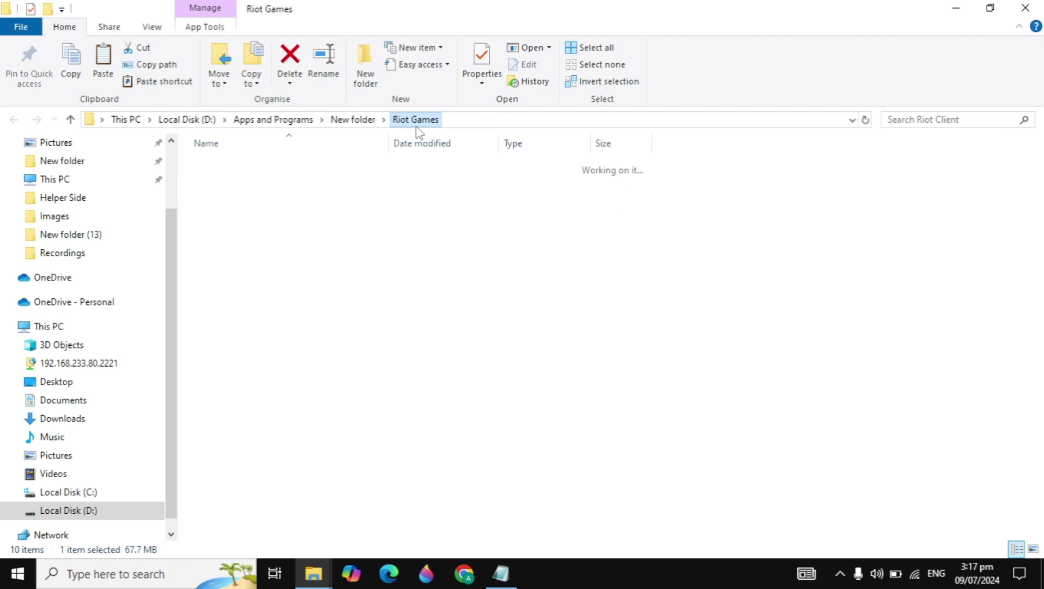
{"action": "double_click", "coordinate": [275, 186]}
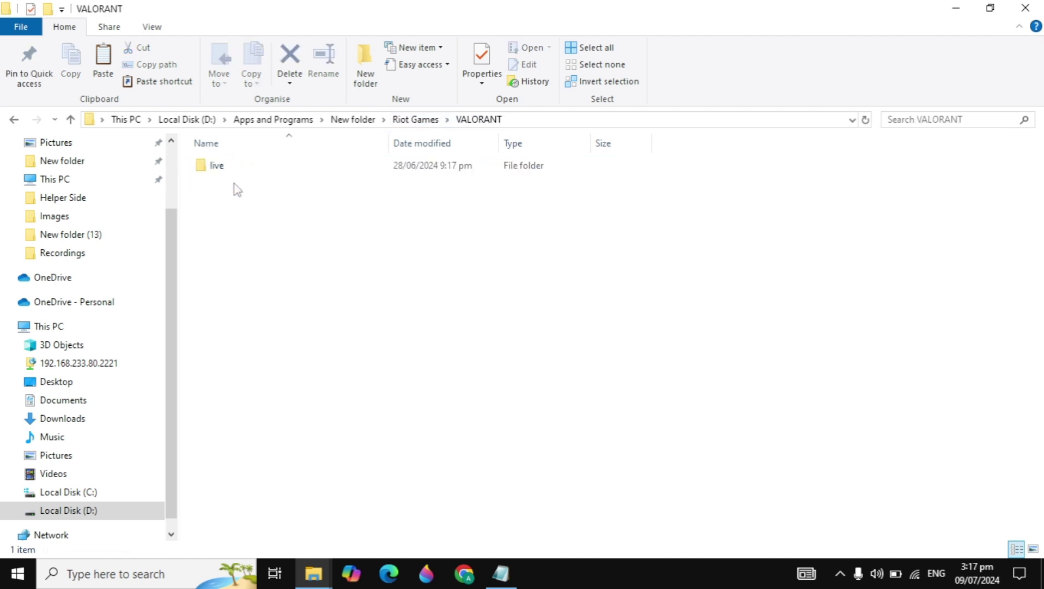
{"action": "double_click", "coordinate": [296, 166]}
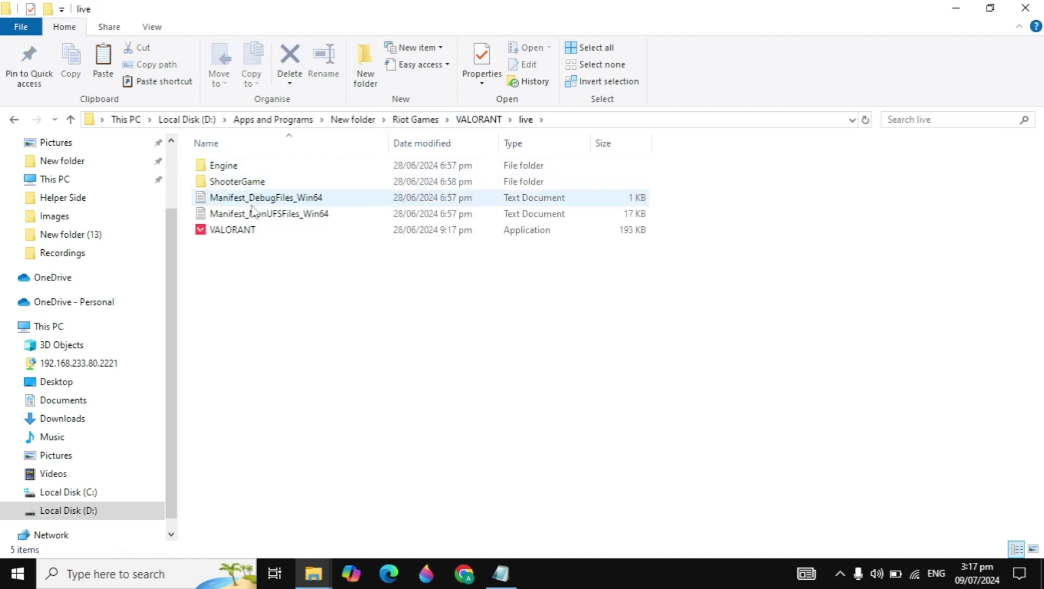
- Delete the Manifest_DebugFiles_Win64 and Manifest_NonUFSFiles_Win64 text files from the live folder, and close the window
{"action": "left_click", "coordinate": [301, 203]}
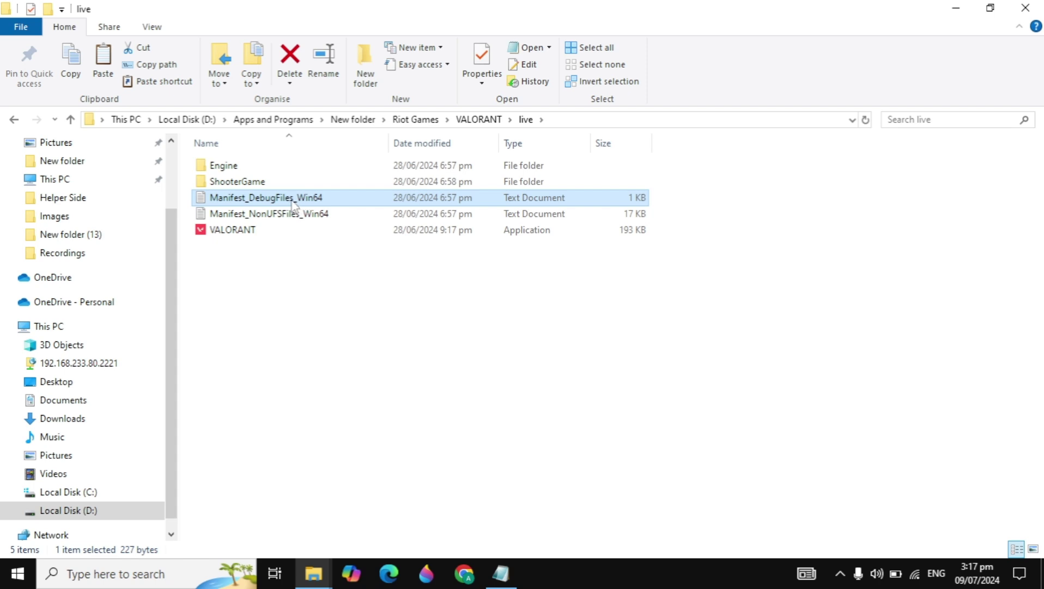
{"action": "left_click_drag", "start_coordinate": [185, 196], "coordinate": [300, 218]}
{"action": "right_click", "coordinate": [299, 214]}
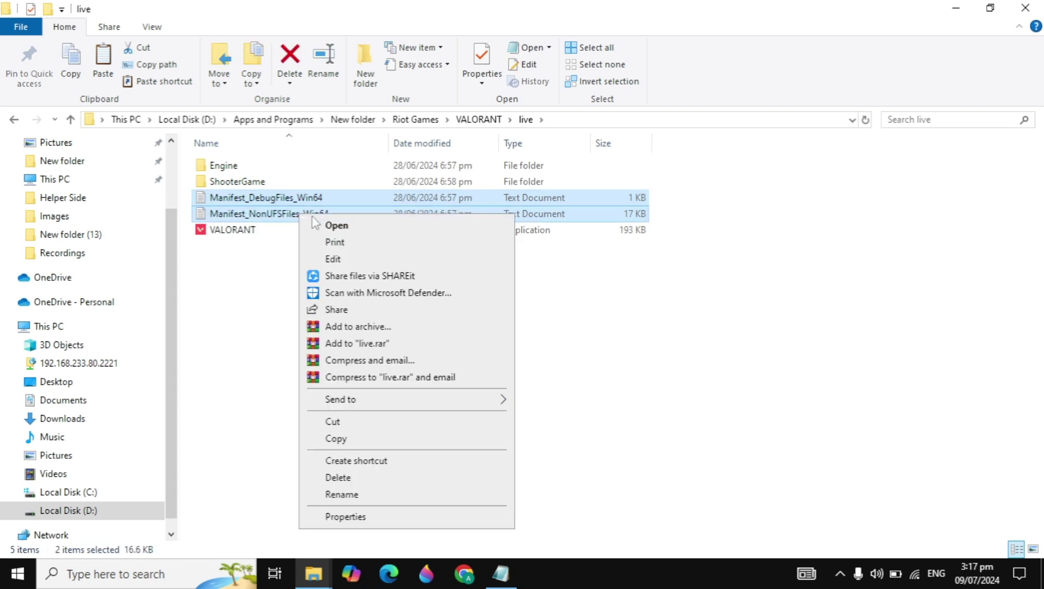
{"action": "left_click", "coordinate": [378, 478]}
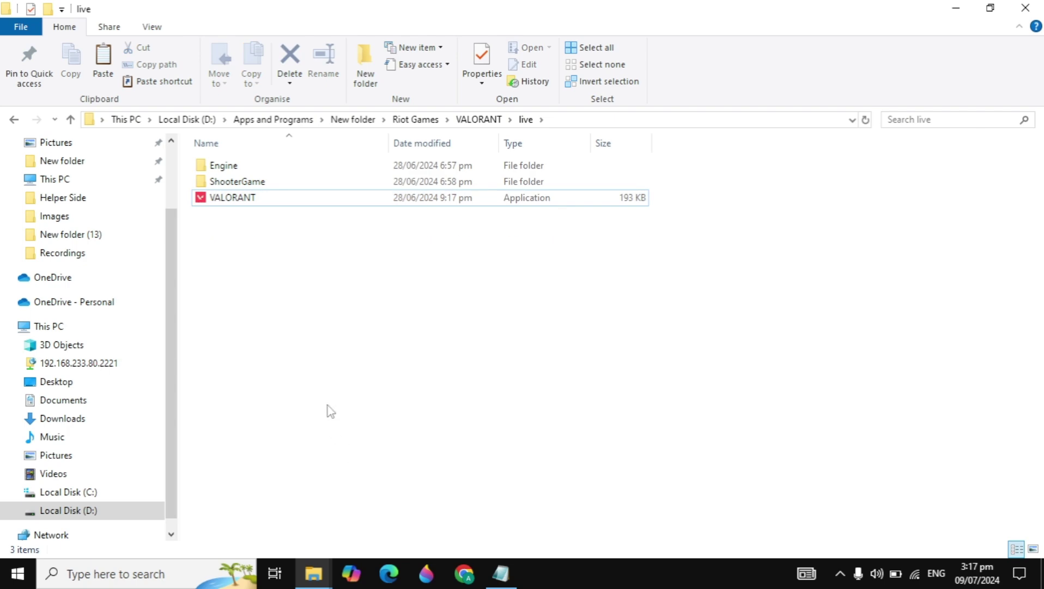
{"action": "left_click", "coordinate": [1026, 7]}
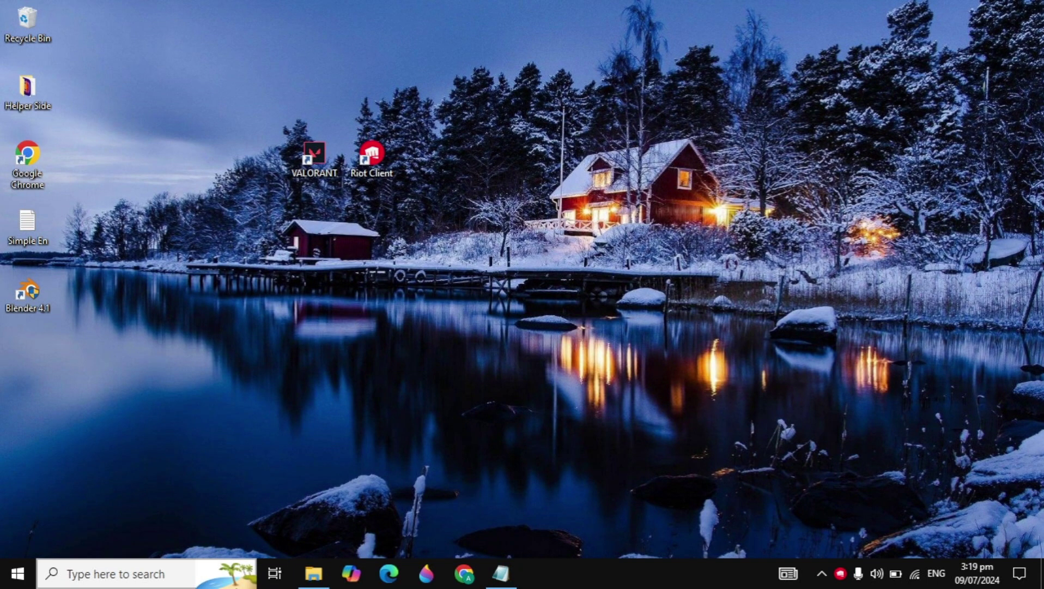
- Open the Network Connections window by running ncpa.cpl
{"action": "left_click", "coordinate": [176, 568]}
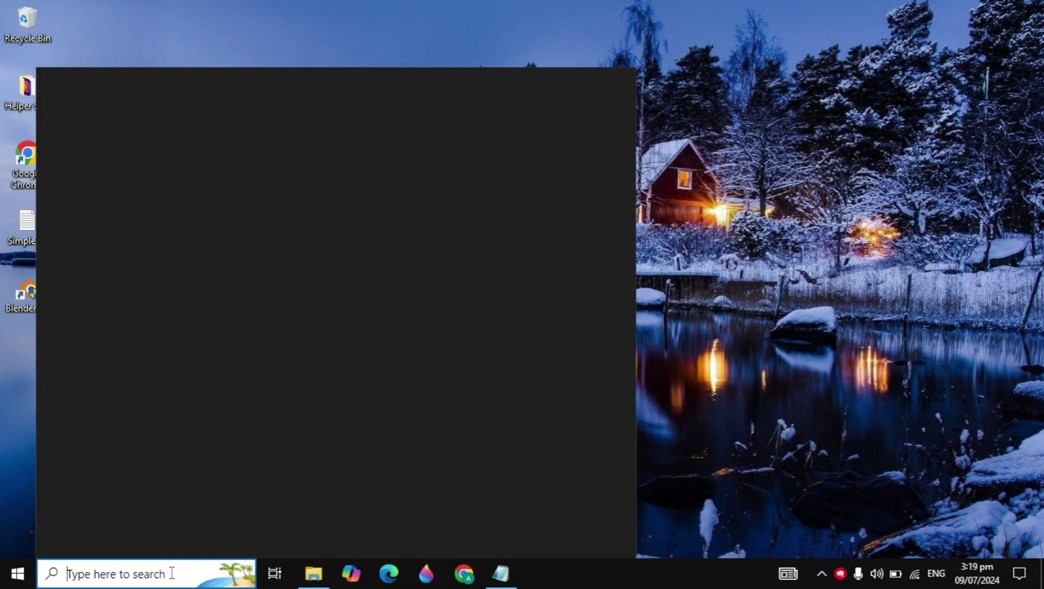
{"action": "type", "text": "run"}
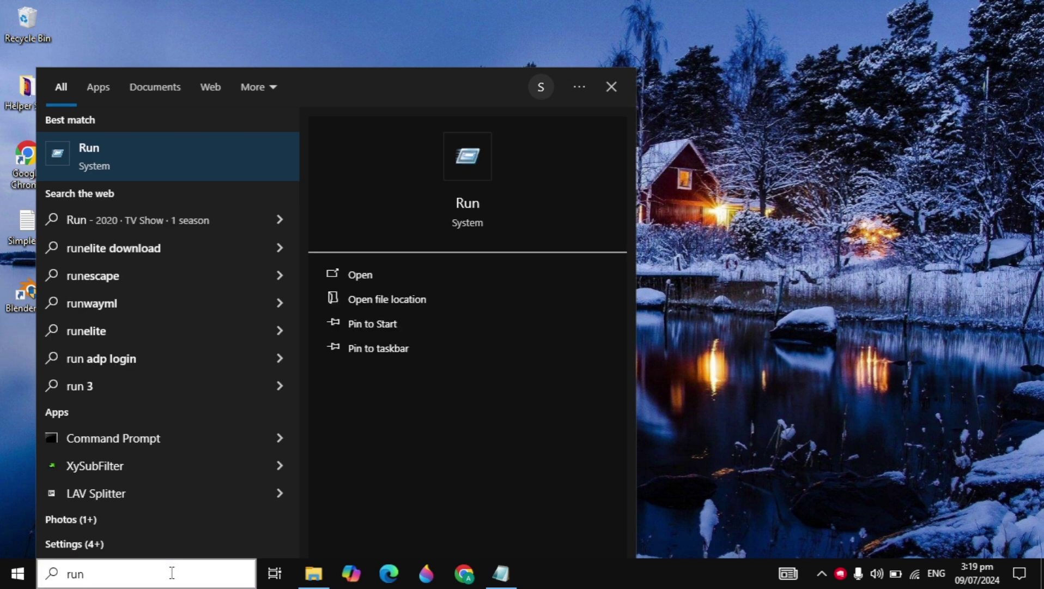
{"action": "key", "text": "Return"}
{"action": "key", "text": "BackSpace"}
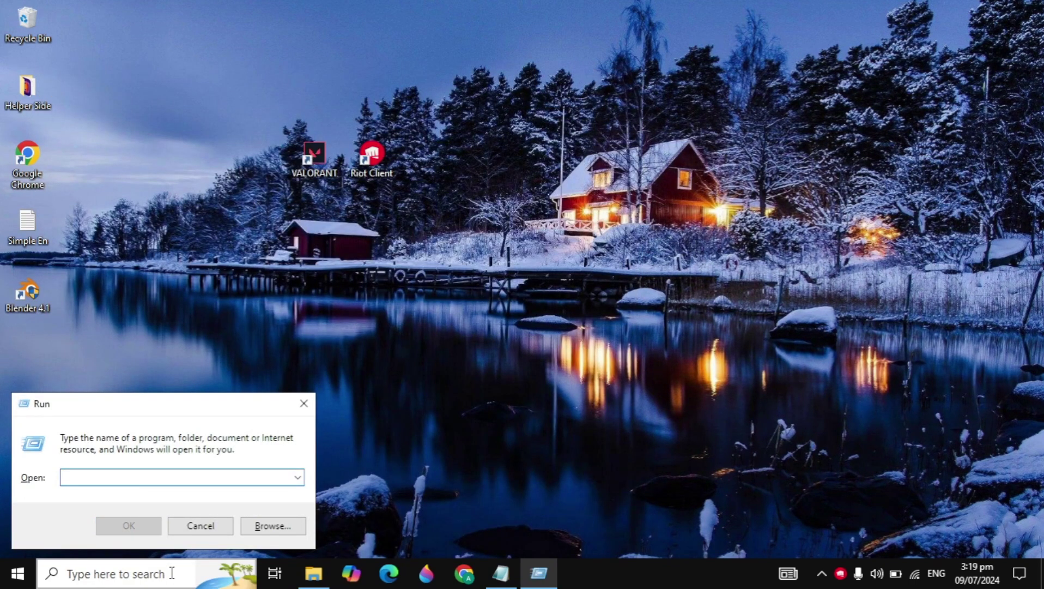
{"action": "type", "text": "ncpa.c"}
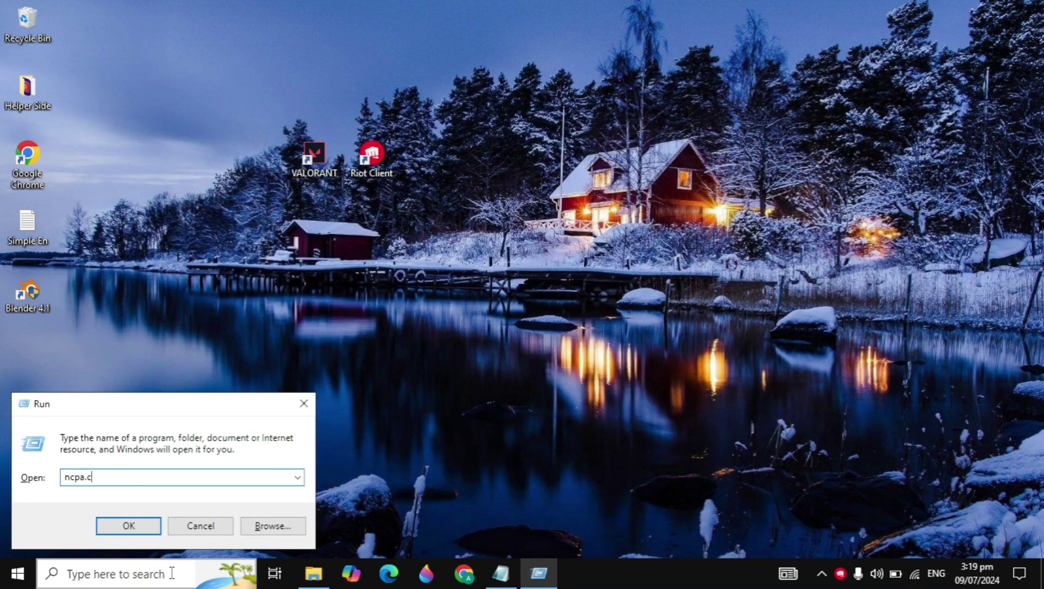
{"action": "type", "text": "pl"}
{"action": "key", "text": "Return"}
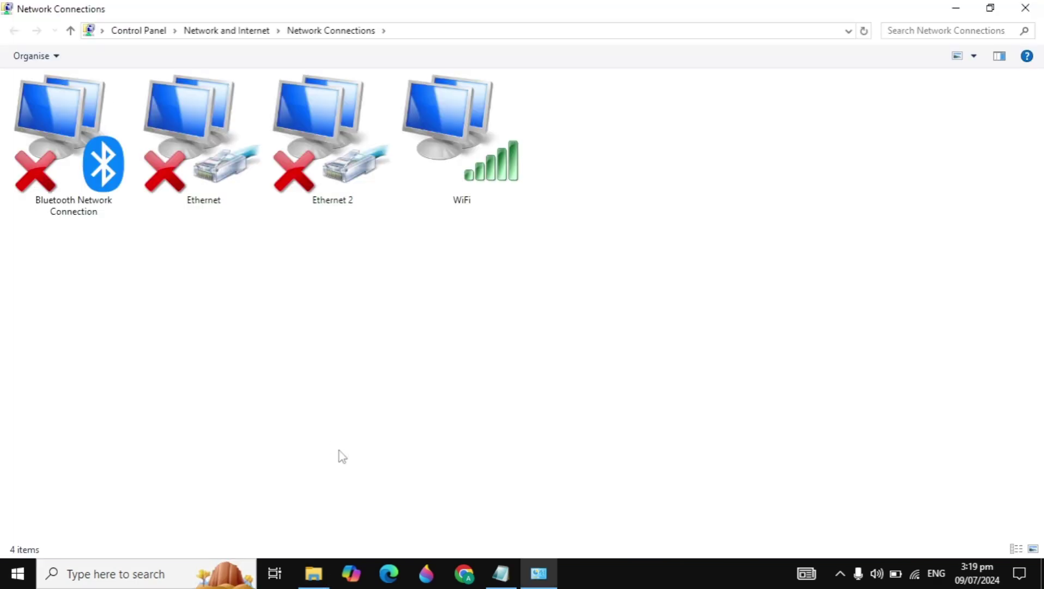
- Open the WiFi connection's properties and bring up its Internet Protocol Version 4 (TCP/IPv4) properties
{"action": "left_click", "coordinate": [454, 128]}
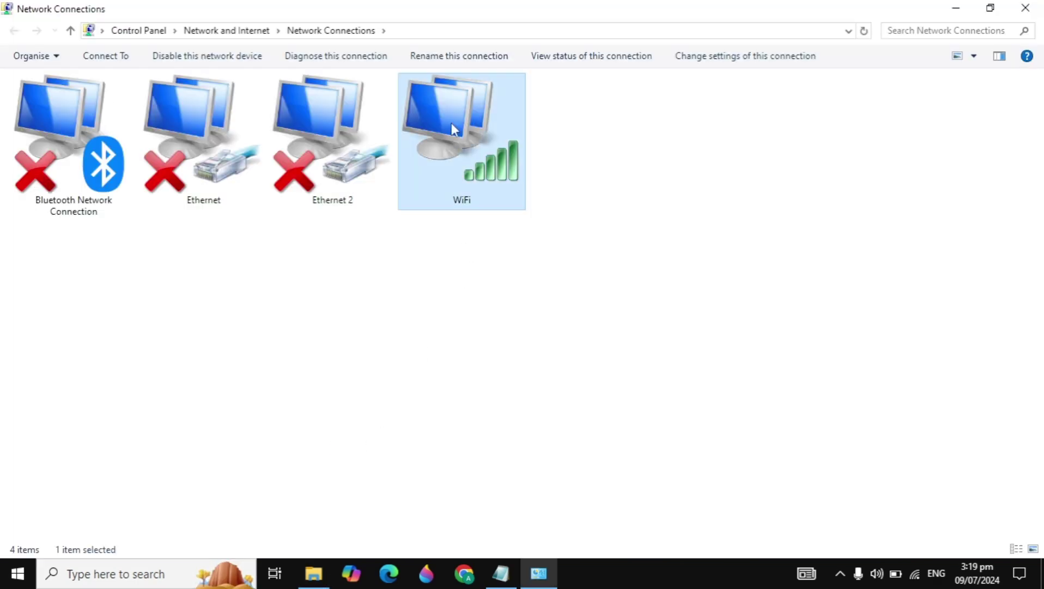
{"action": "right_click", "coordinate": [452, 124]}
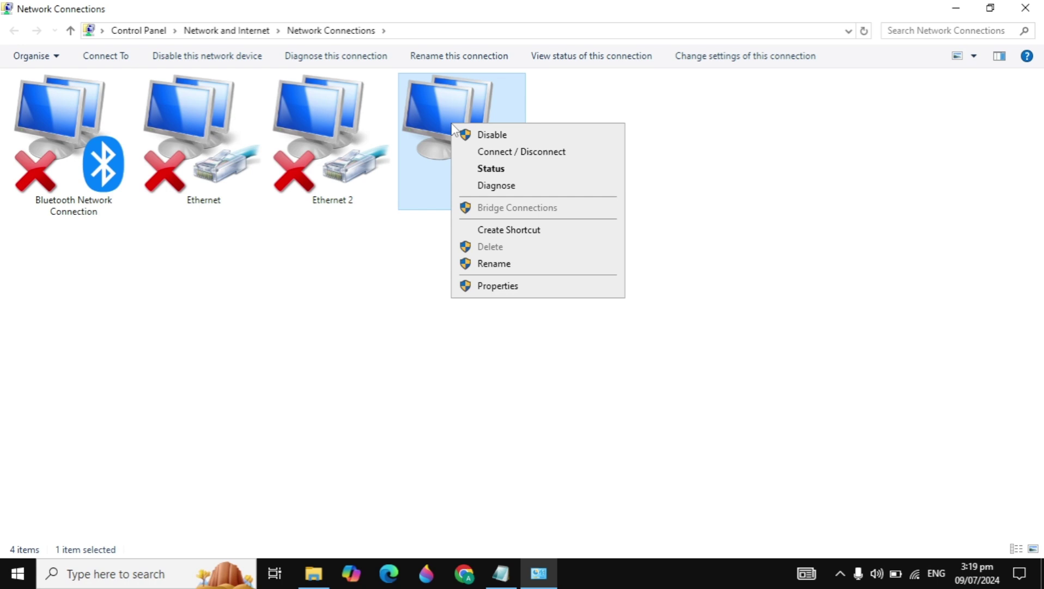
{"action": "left_click", "coordinate": [498, 286]}
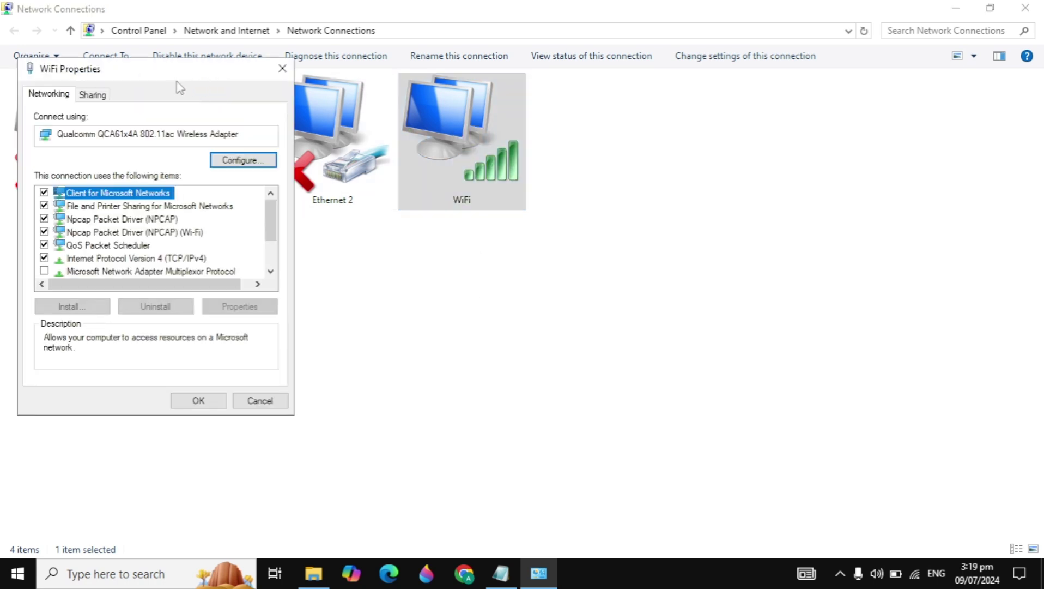
{"action": "left_click_drag", "start_coordinate": [174, 76], "coordinate": [468, 91]}
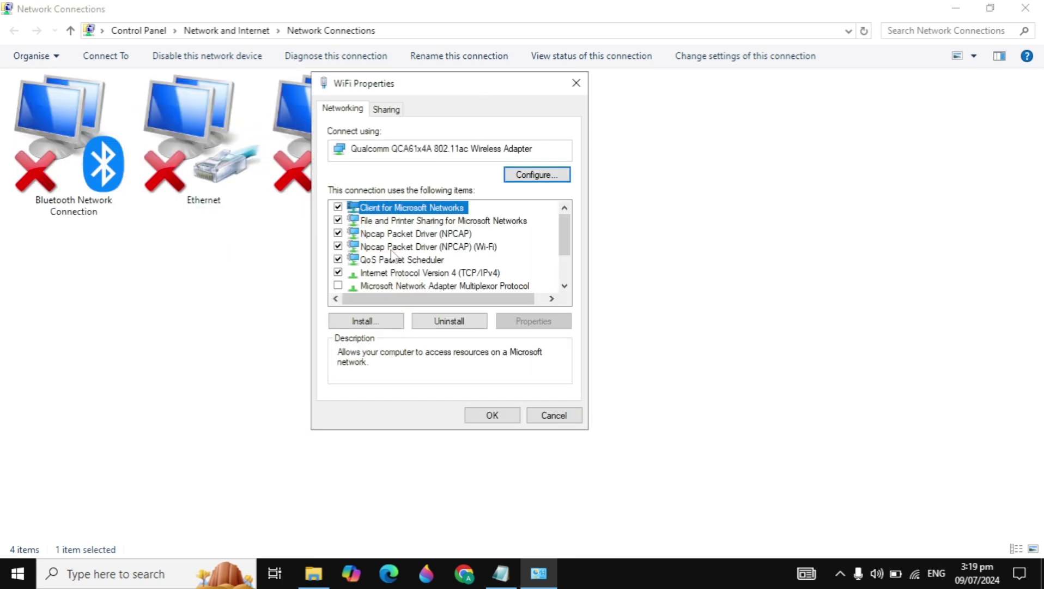
{"action": "left_click", "coordinate": [360, 274]}
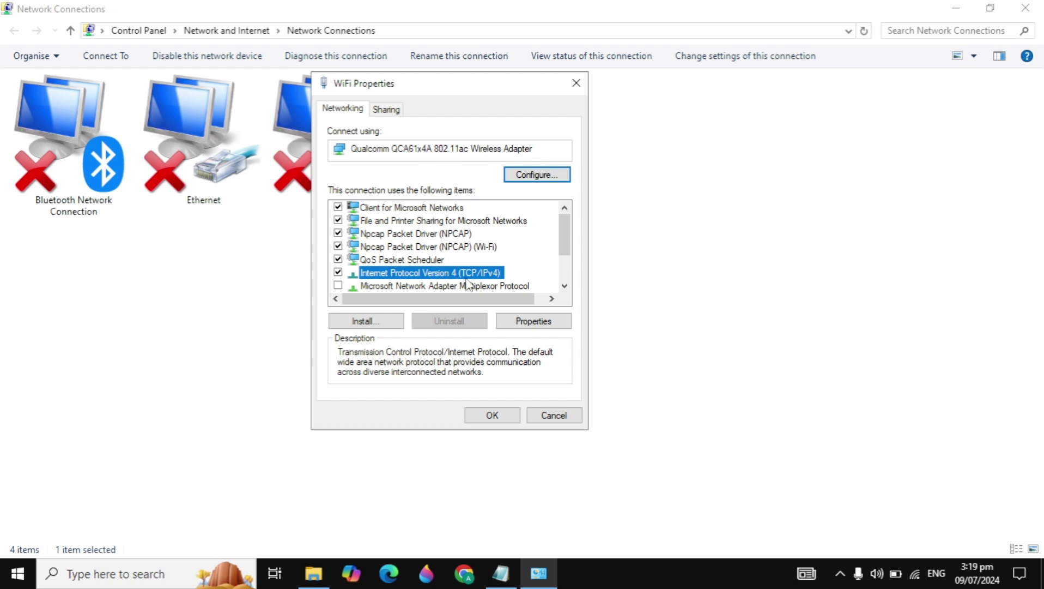
{"action": "left_click", "coordinate": [532, 323]}
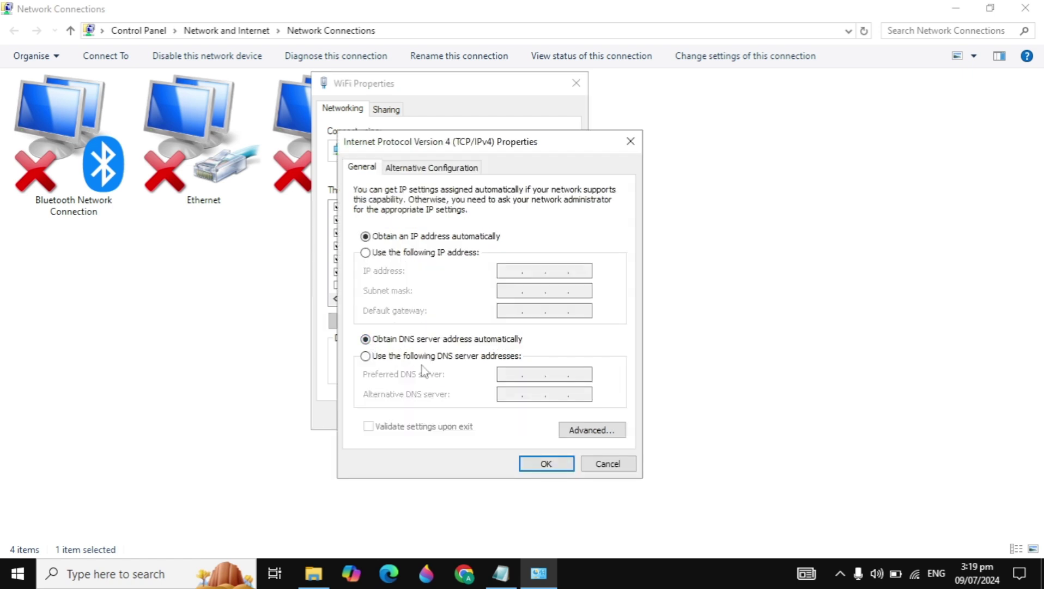
- Use manual DNS server addresses with 8.8.8.8 as the preferred server, save the WiFi properties, and close the window
{"action": "left_click", "coordinate": [421, 359]}
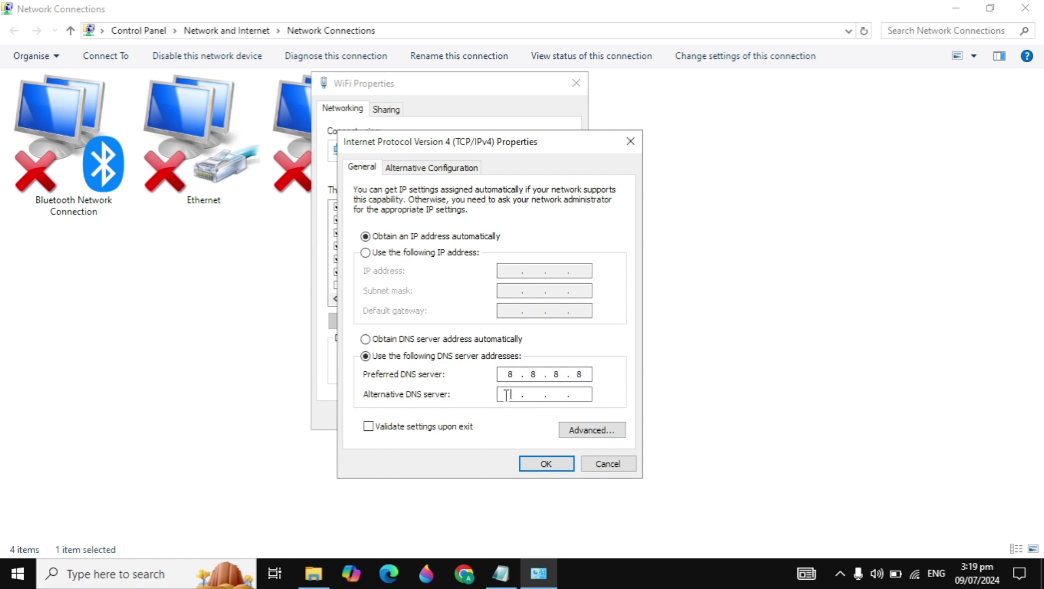
{"action": "left_click", "coordinate": [546, 464]}
{"action": "left_click", "coordinate": [496, 421]}
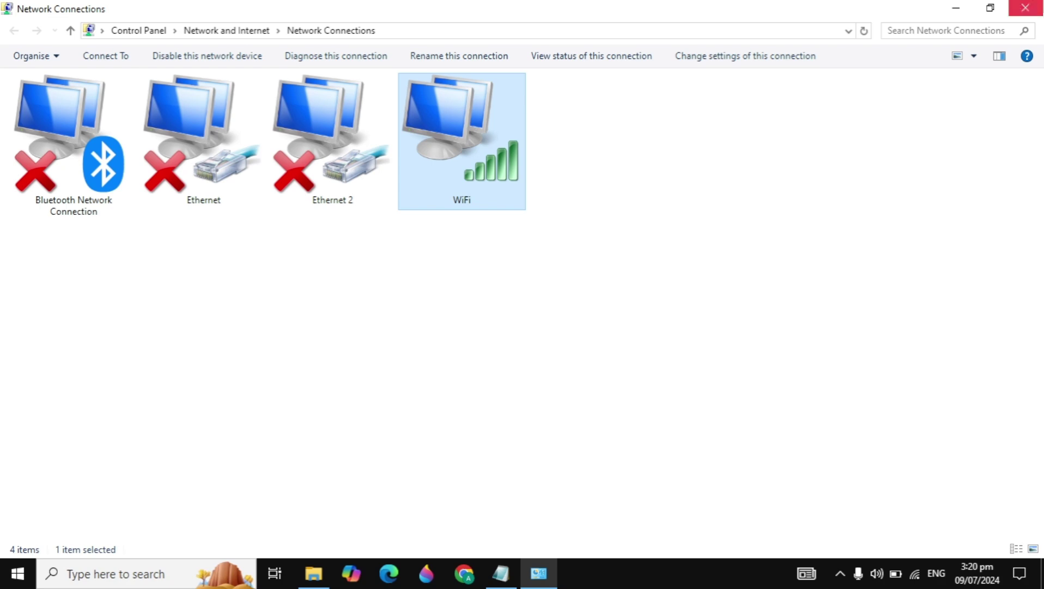
{"action": "left_click", "coordinate": [1025, 8]}
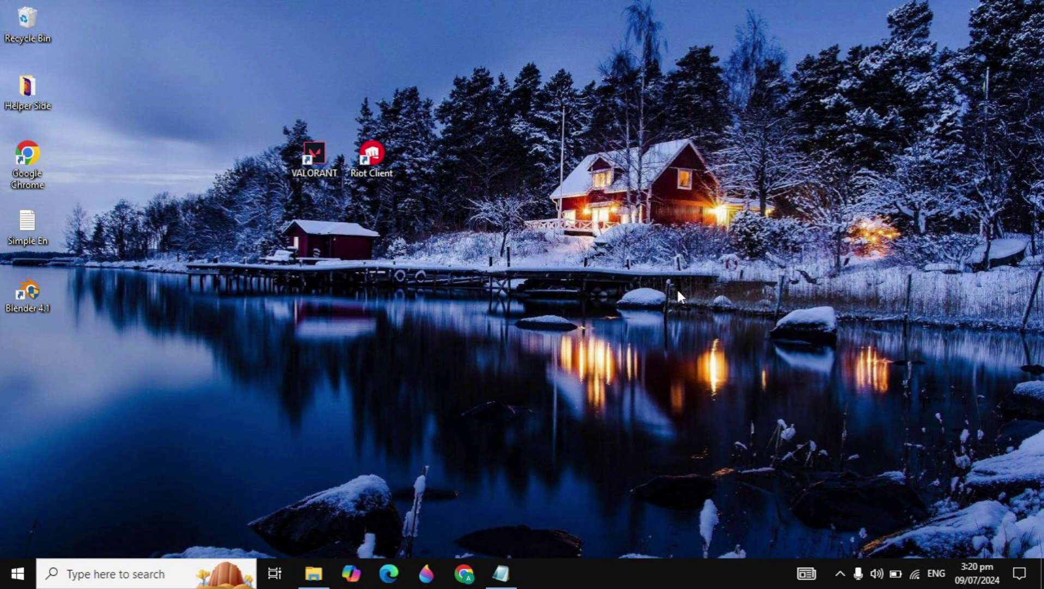
- Search for Control Panel and open its list of programs that can be uninstalled
{"action": "left_click", "coordinate": [97, 579]}
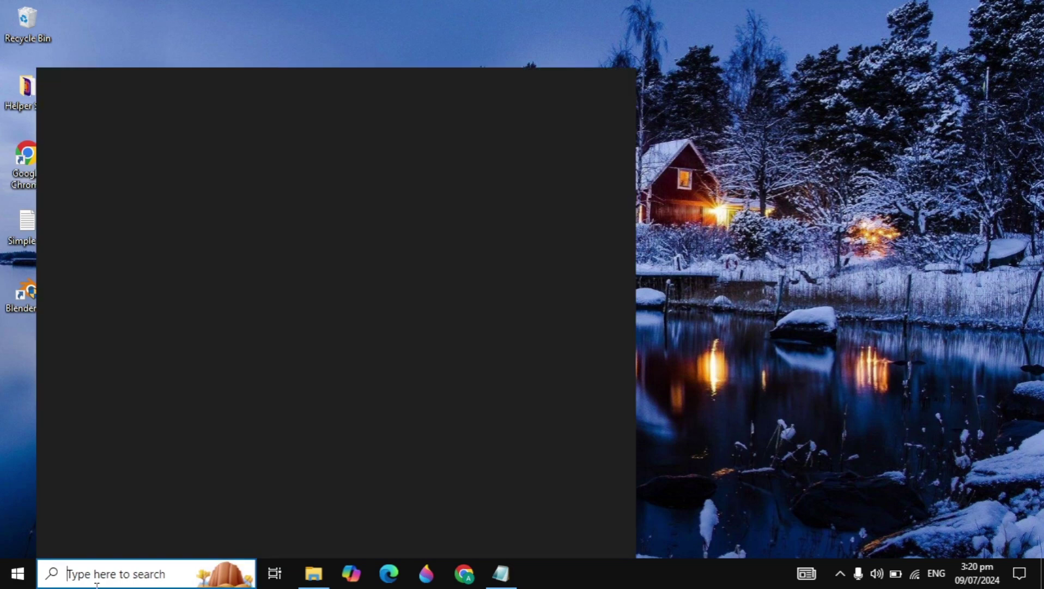
{"action": "type", "text": "control"}
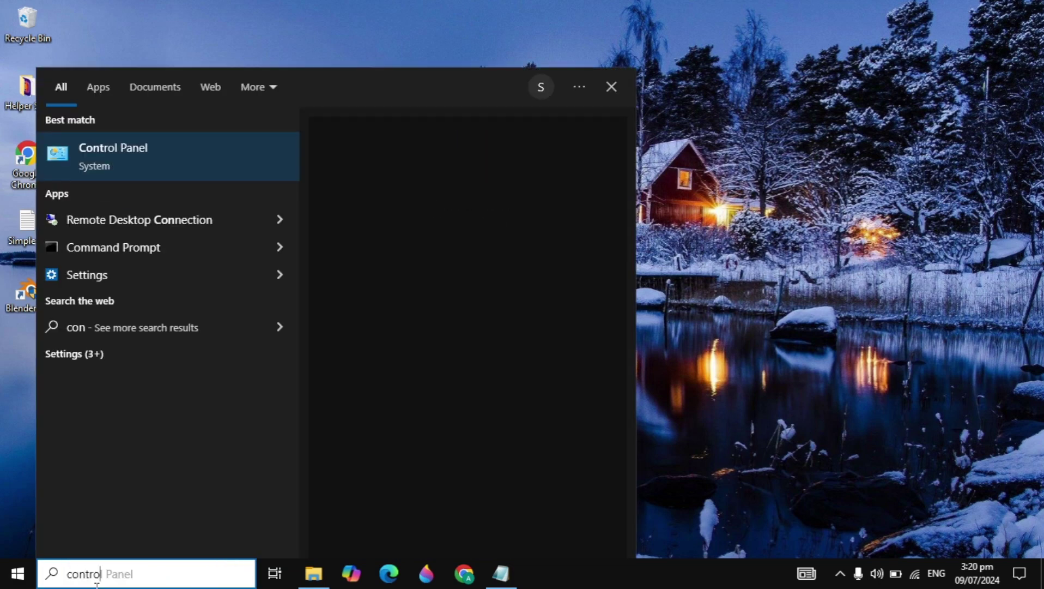
{"action": "key", "text": "Return"}
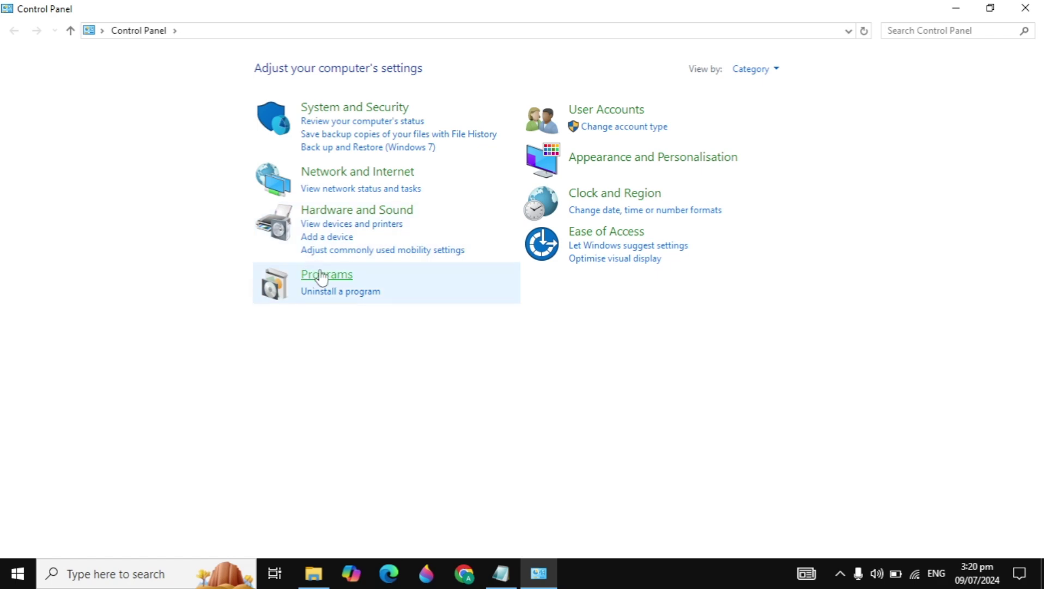
{"action": "left_click", "coordinate": [315, 293]}
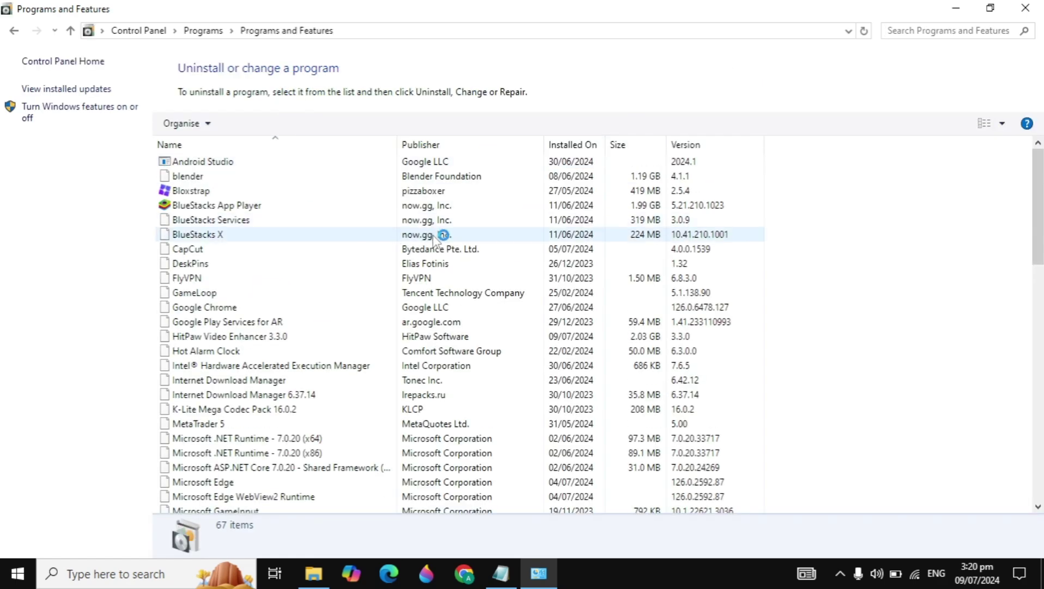
- Uninstall Riot Vanguard from the installed programs, confirm its complete removal, and close the window
{"action": "left_click", "coordinate": [436, 236]}
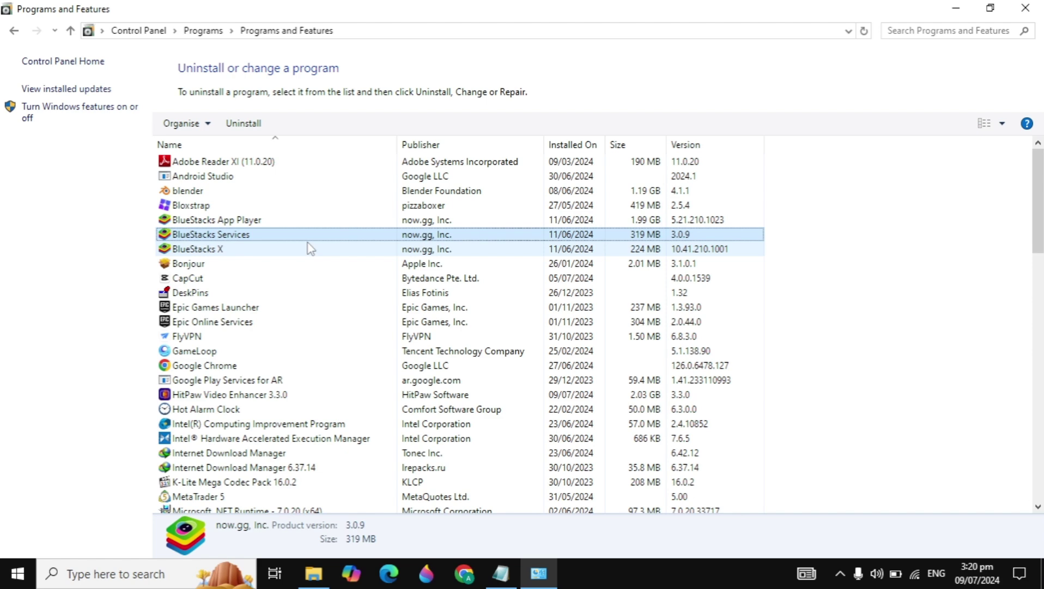
{"action": "key", "text": "v"}
{"action": "scroll", "coordinate": [310, 249], "scroll_direction": "up", "scroll_amount": 2}
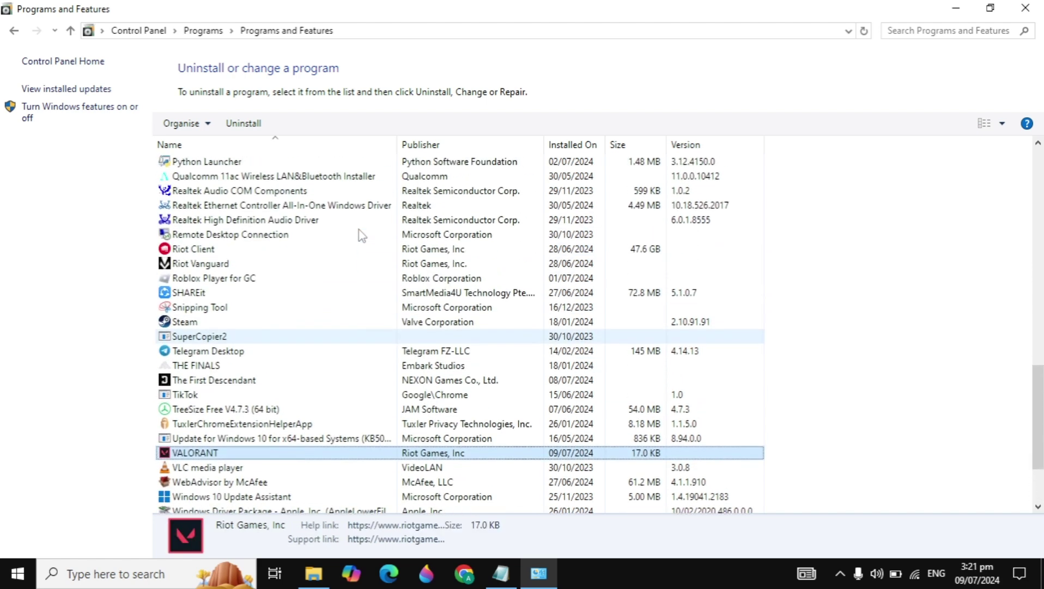
{"action": "left_click", "coordinate": [229, 265]}
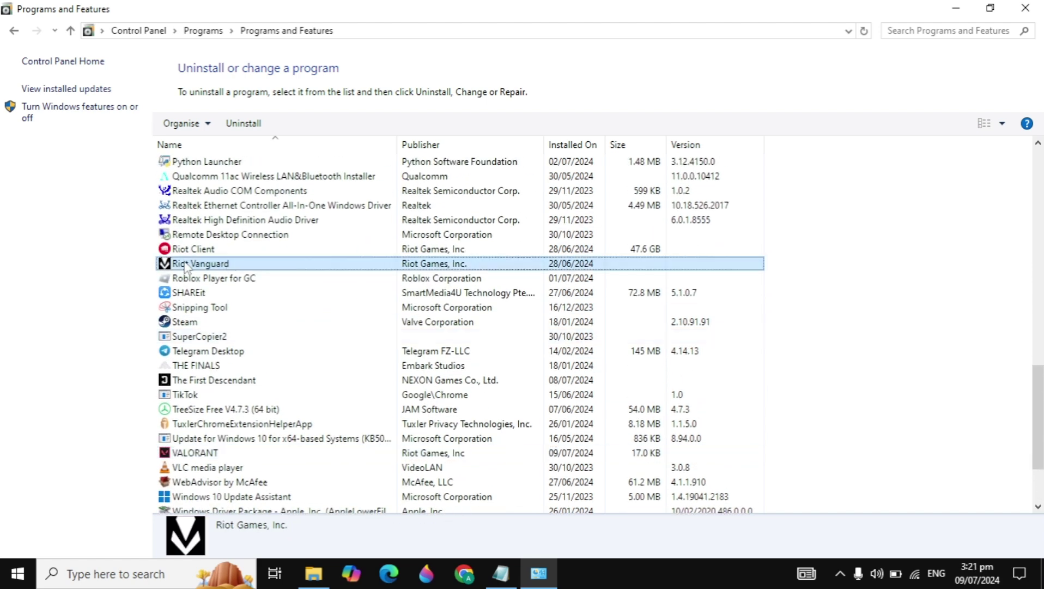
{"action": "right_click", "coordinate": [252, 270]}
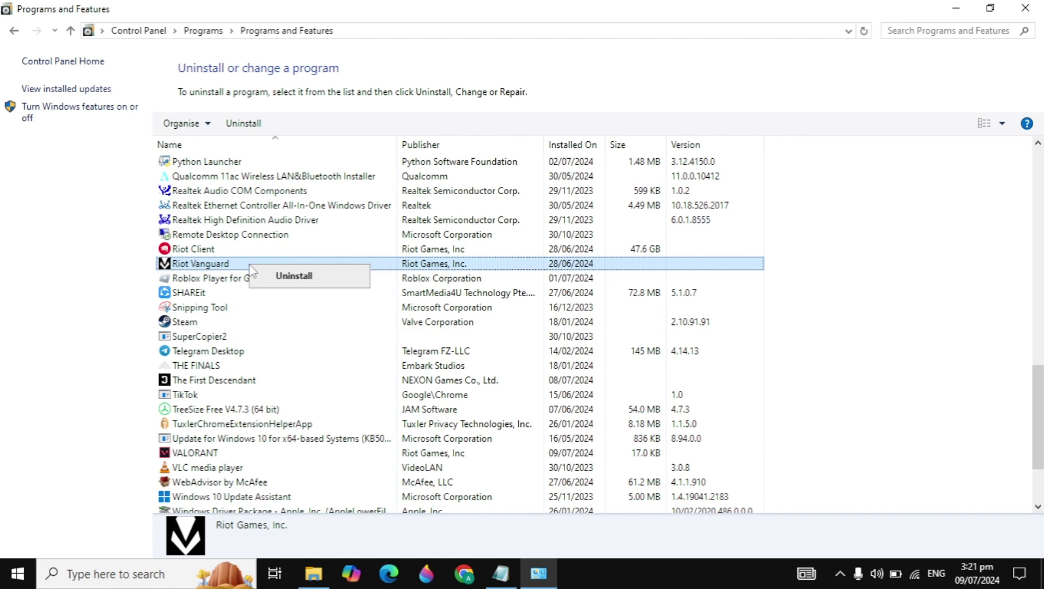
{"action": "left_click", "coordinate": [309, 283]}
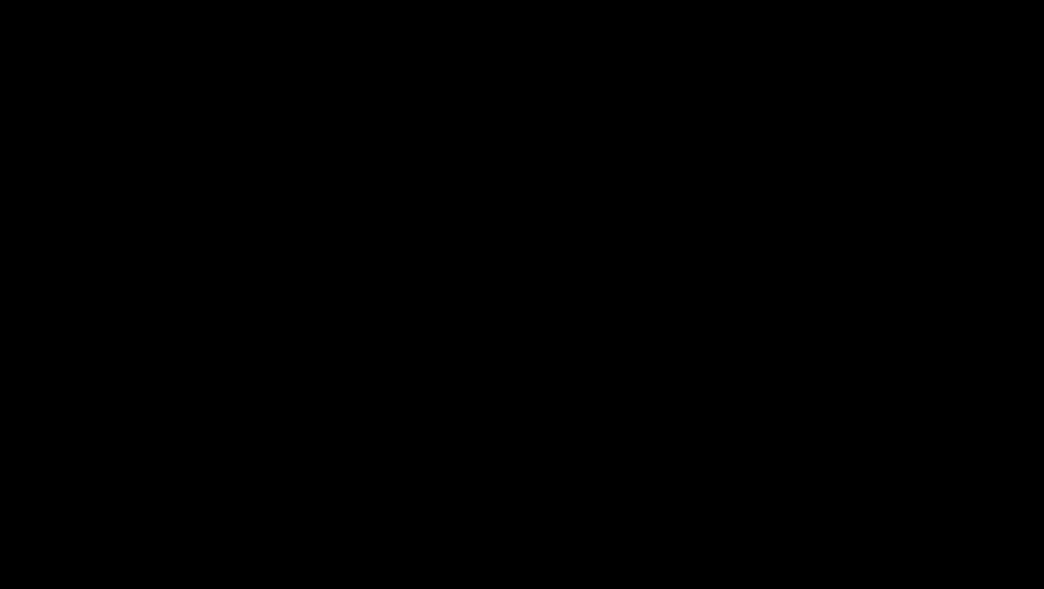
{"action": "left_click", "coordinate": [575, 355]}
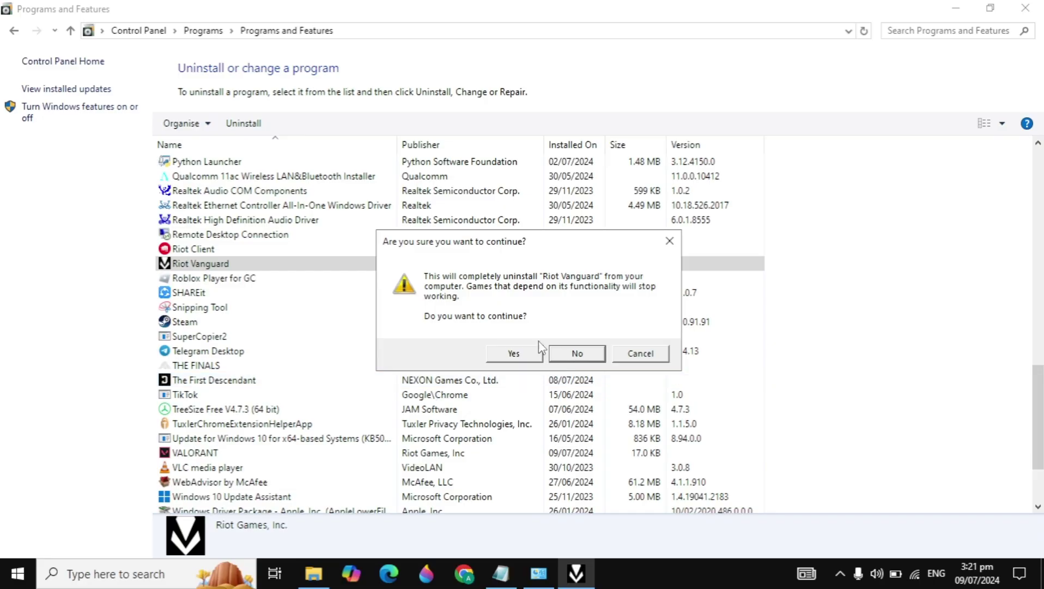
{"action": "left_click", "coordinate": [521, 353]}
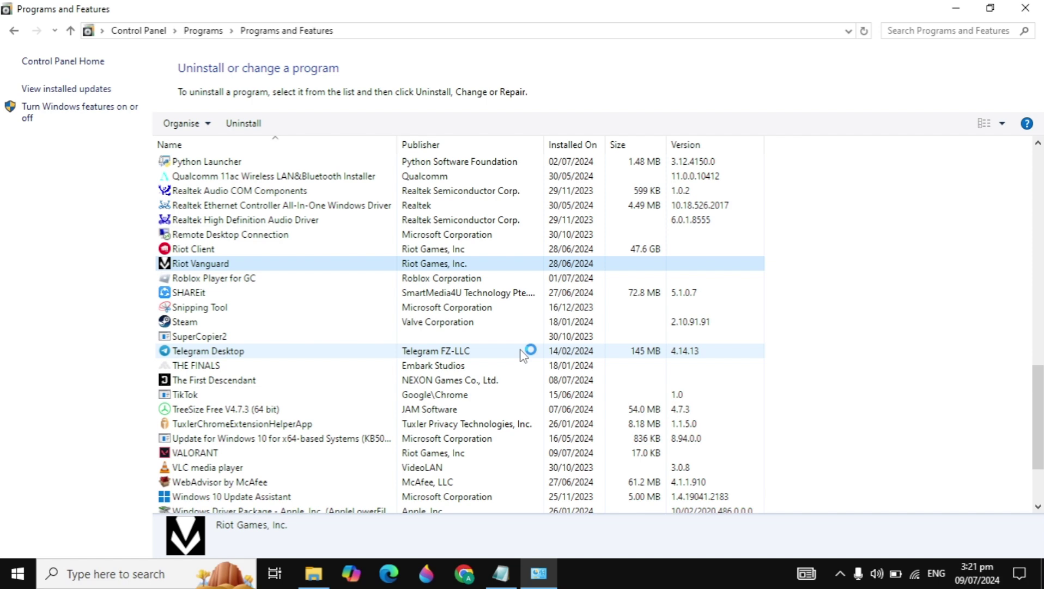
{"action": "left_click", "coordinate": [1033, 8]}
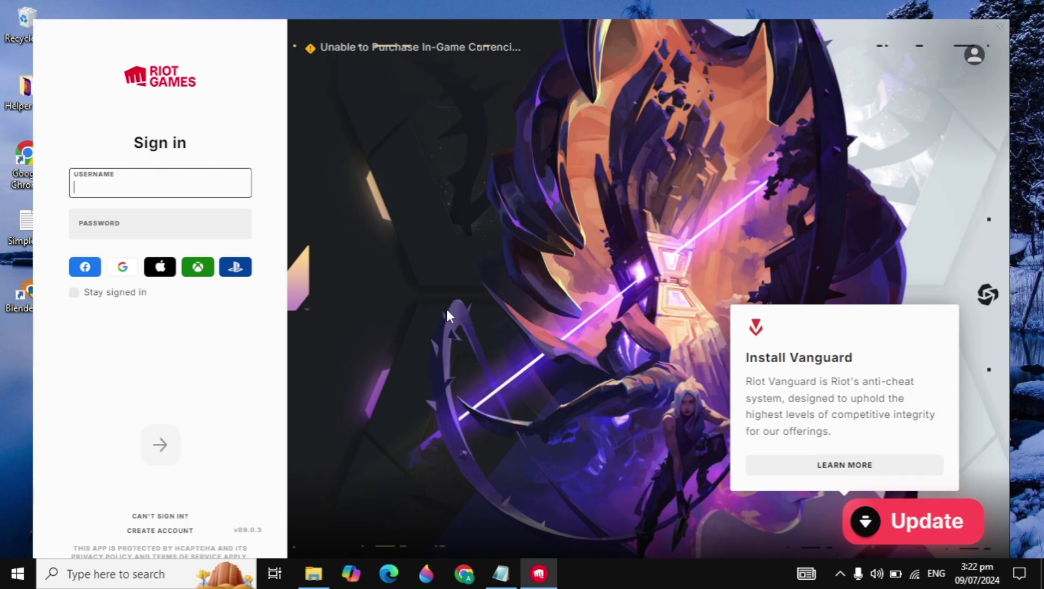
- Start the update that installs Vanguard in the Riot Client, and answer the Program Compatibility Assistant prompt
{"action": "left_click", "coordinate": [928, 522]}
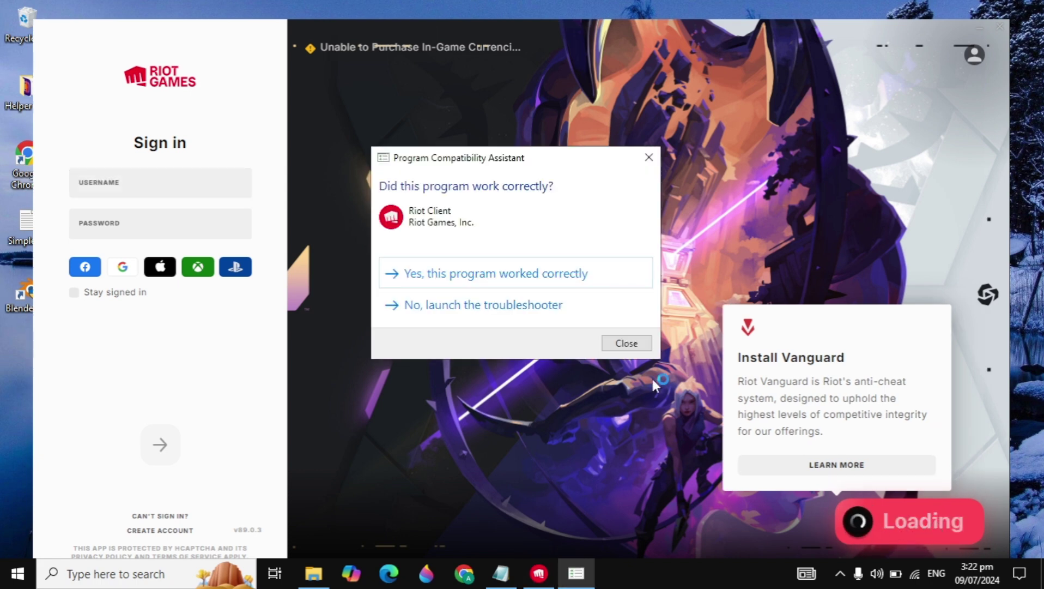
{"action": "left_click", "coordinate": [546, 287]}
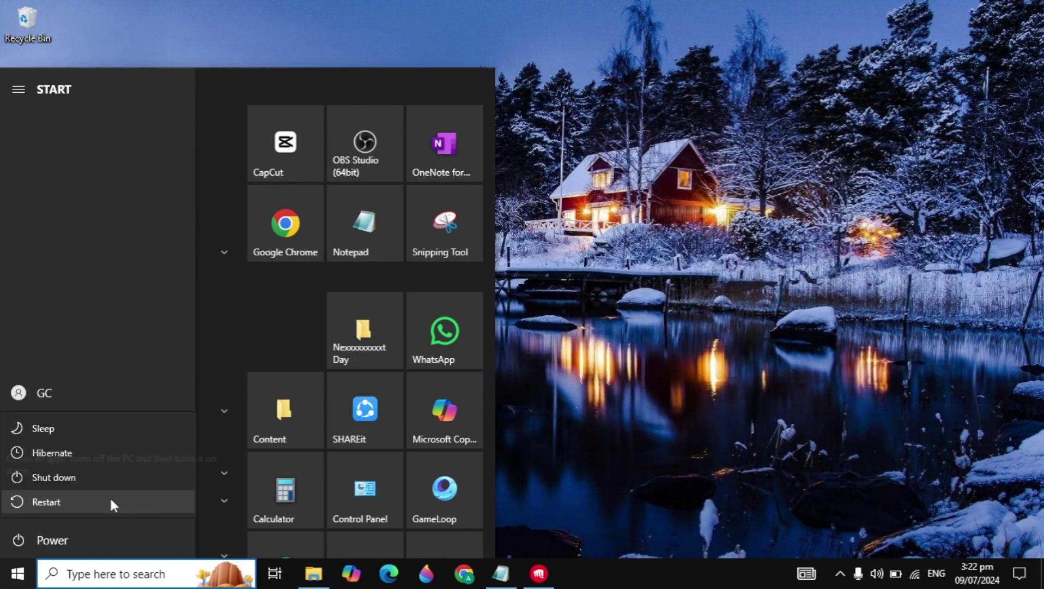
{"action": "left_click", "coordinate": [552, 404]}
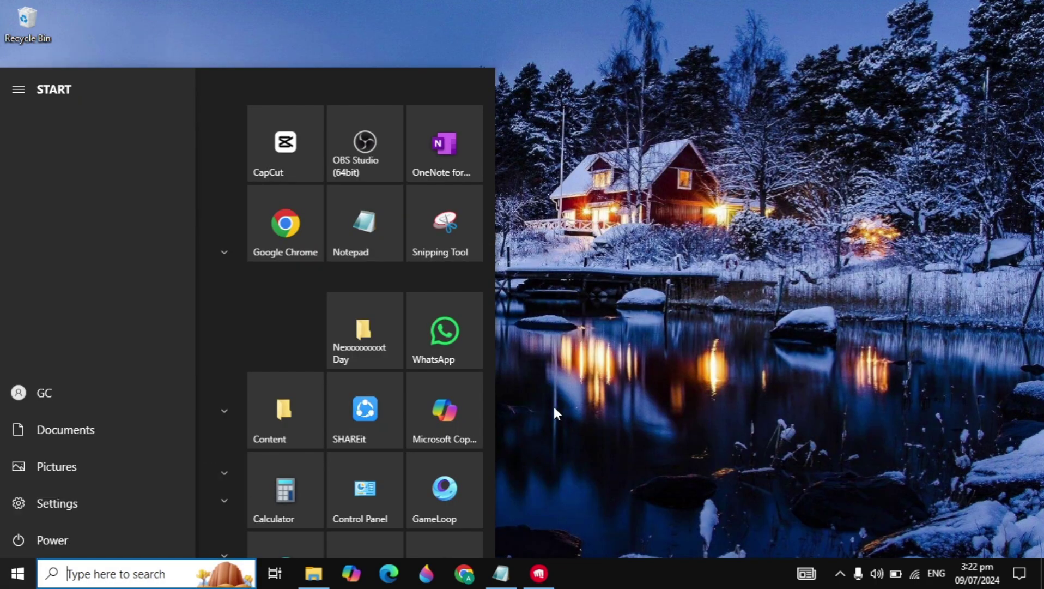
- Open Graphics settings and add the VALORANT shortcut from the Desktop as an app with a graphics preference
{"action": "left_click", "coordinate": [136, 582]}
{"action": "type", "text": "graphics"}
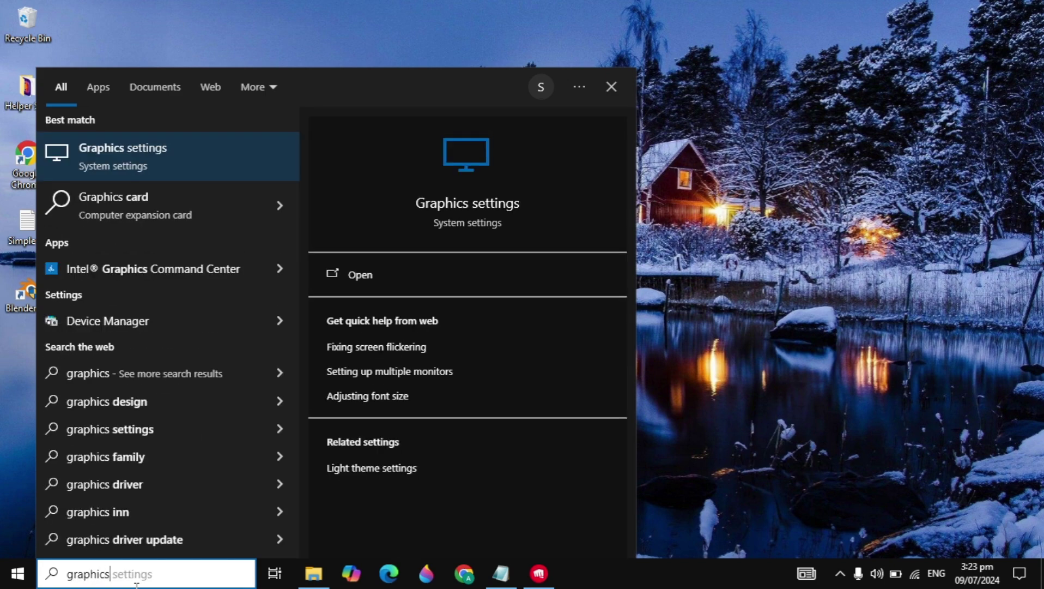
{"action": "left_click", "coordinate": [246, 165]}
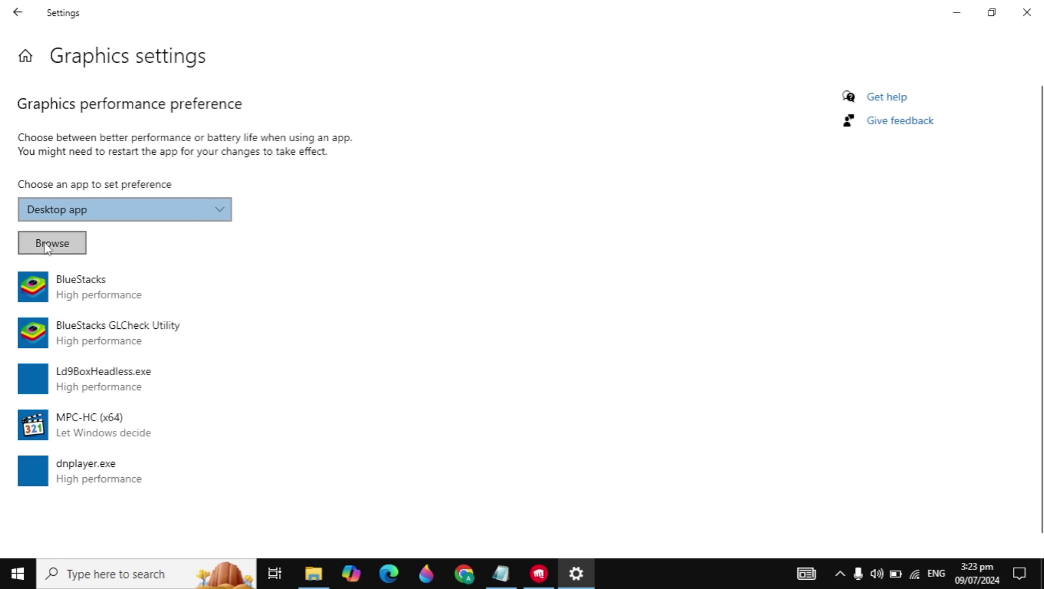
{"action": "left_click", "coordinate": [49, 242]}
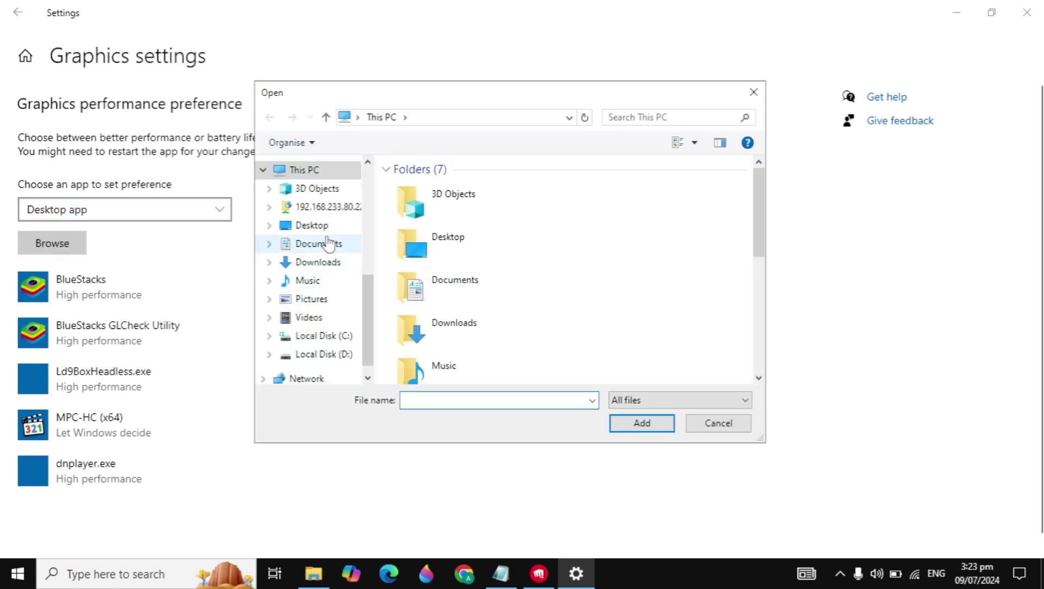
{"action": "left_click", "coordinate": [312, 224]}
{"action": "left_click", "coordinate": [463, 235]}
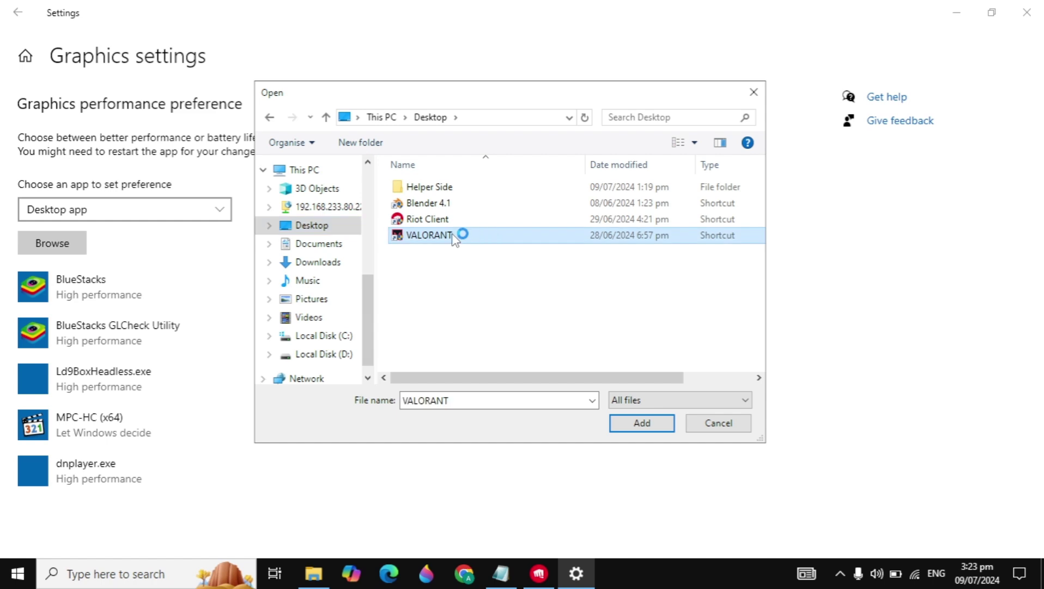
{"action": "left_click", "coordinate": [633, 423]}
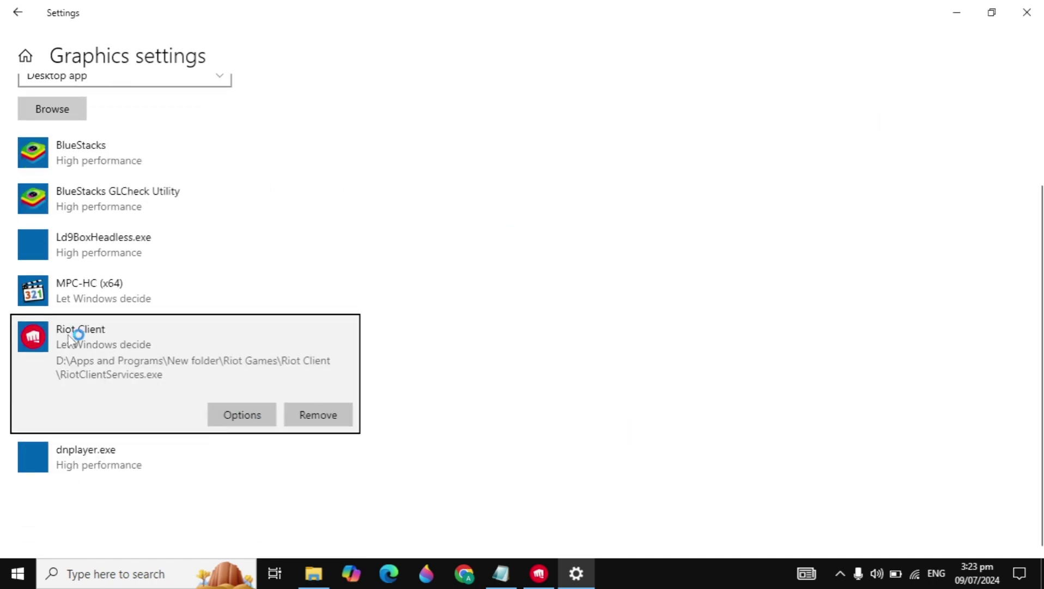
- Set the Riot Client's graphics preference to High performance, save it, and close the settings window
{"action": "left_click", "coordinate": [248, 415]}
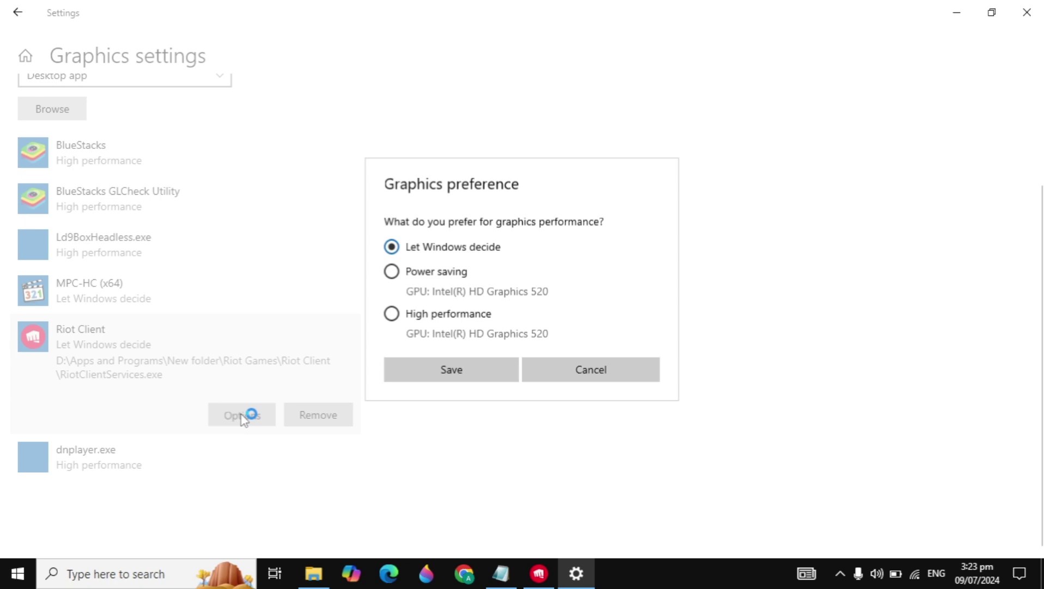
{"action": "left_click", "coordinate": [392, 315]}
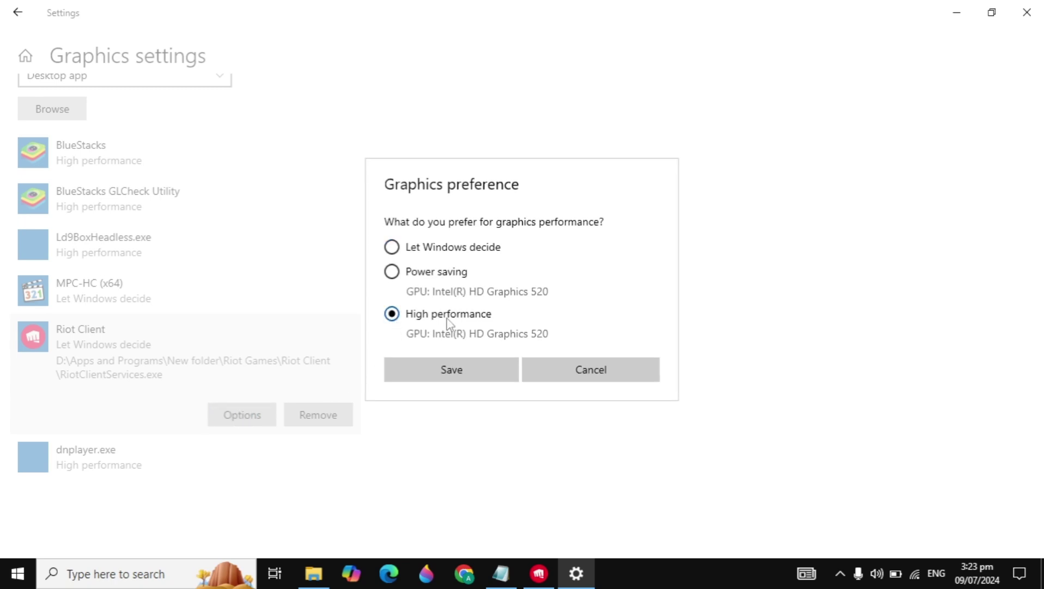
{"action": "left_click", "coordinate": [450, 367]}
{"action": "left_click", "coordinate": [1027, 12]}
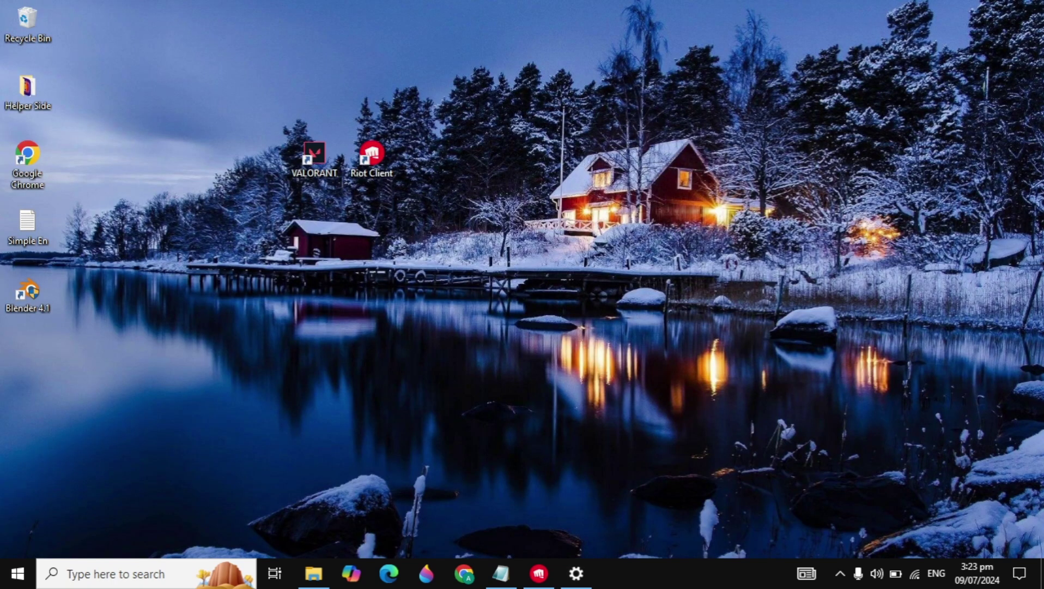
- Open the Start menu
{"action": "left_click", "coordinate": [12, 579]}
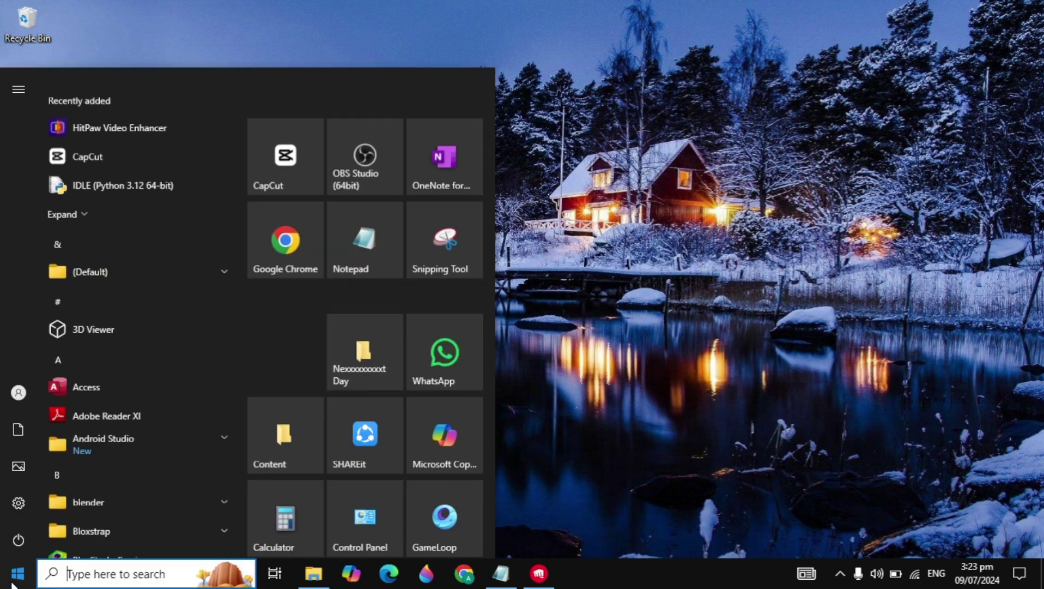